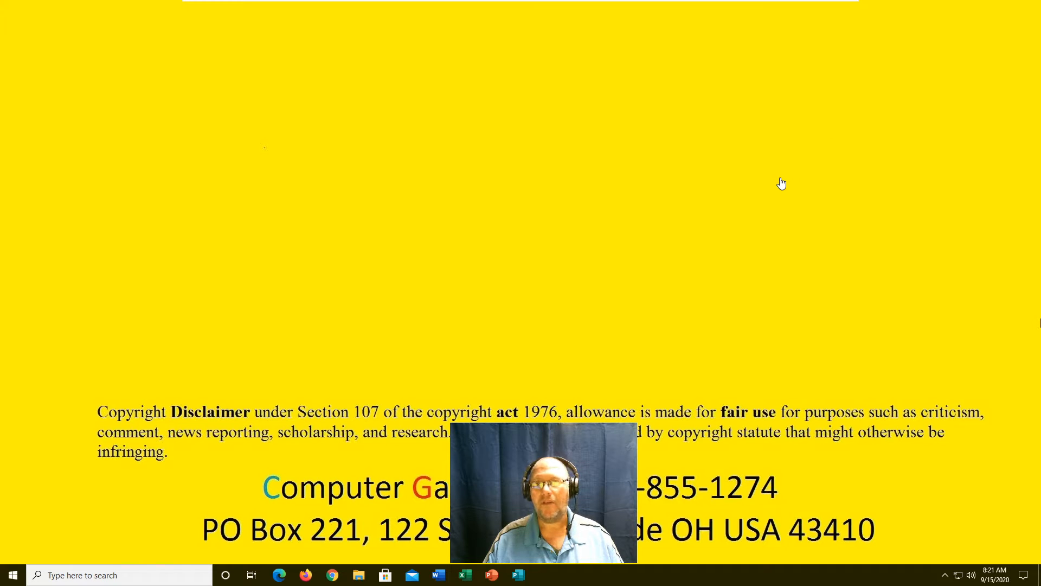
Launch Sticky Notes from the taskbar search, skip sign-in, and close the notes list
left_click(152, 573)
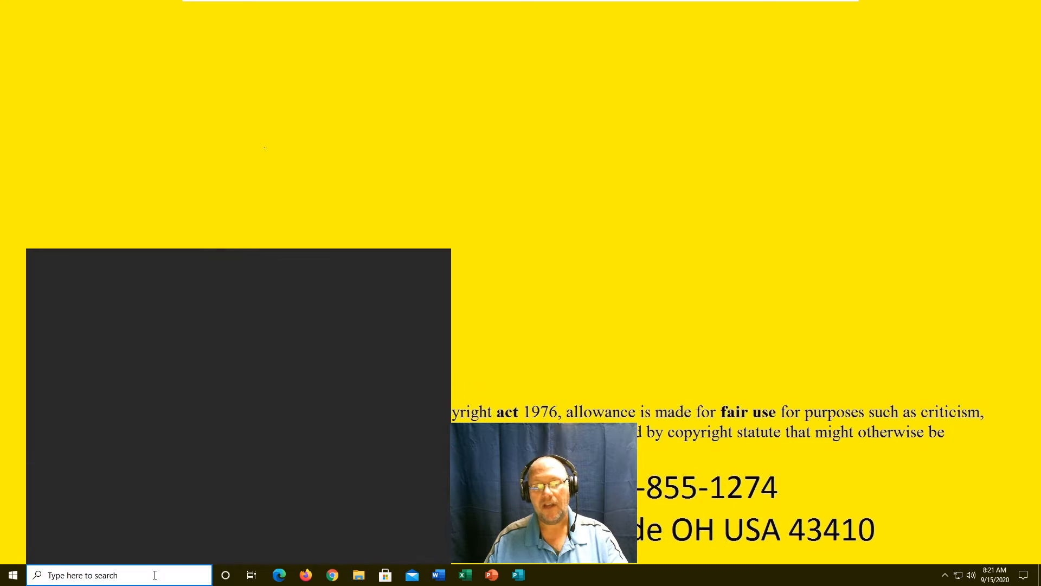
type("sticky")
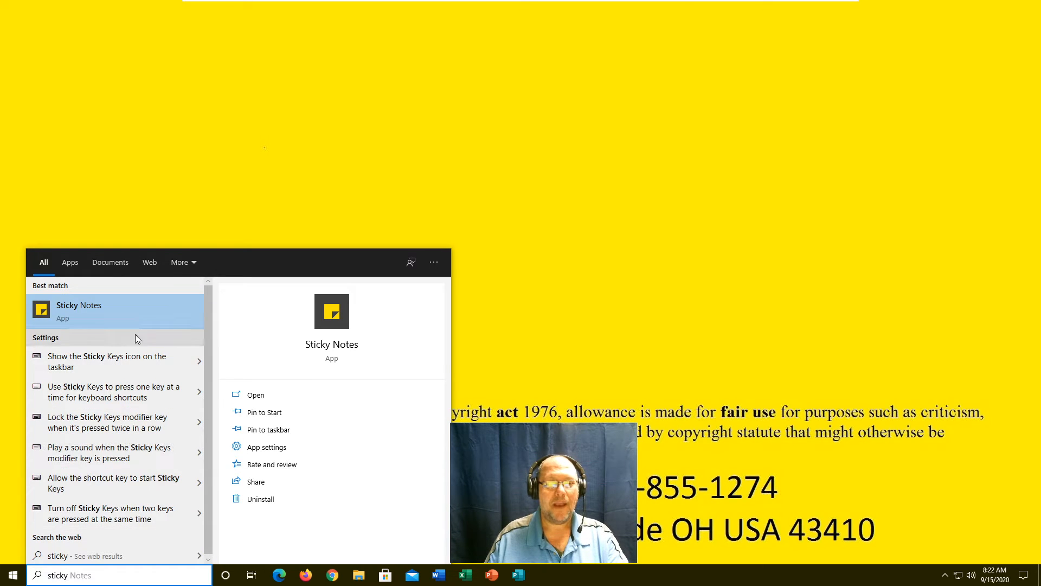
left_click(134, 315)
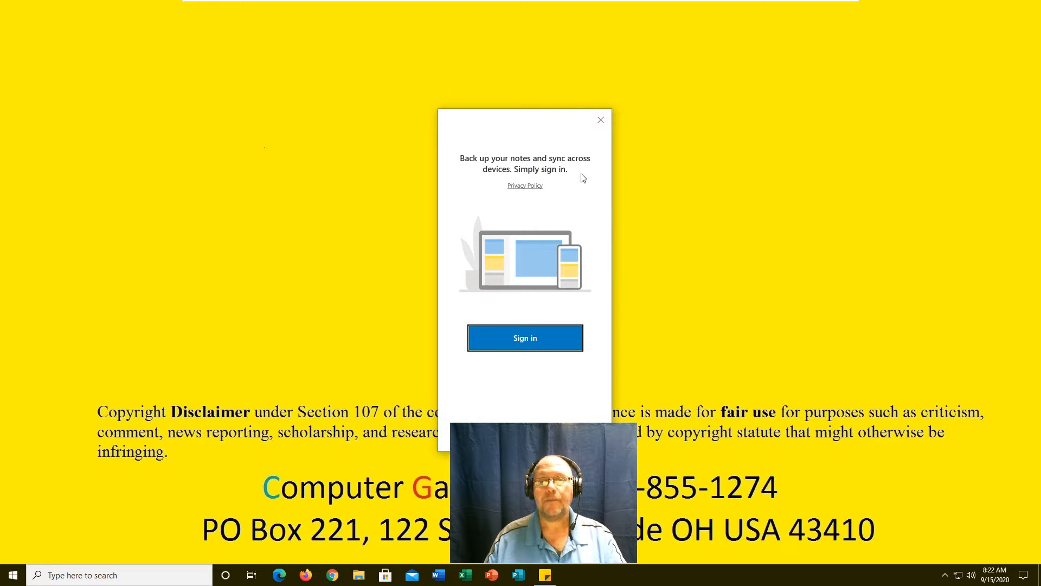
left_click(606, 118)
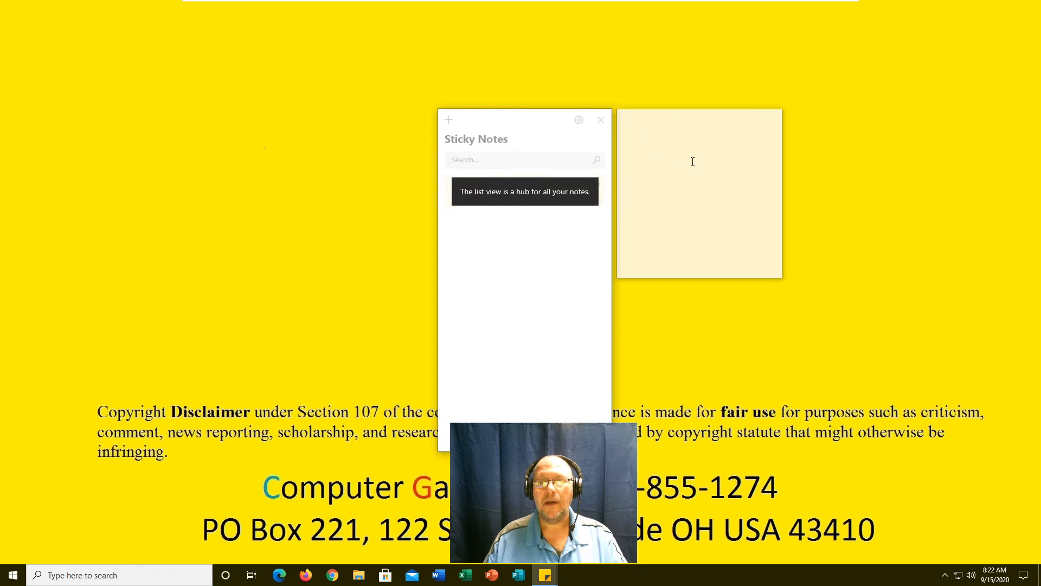
left_click(600, 120)
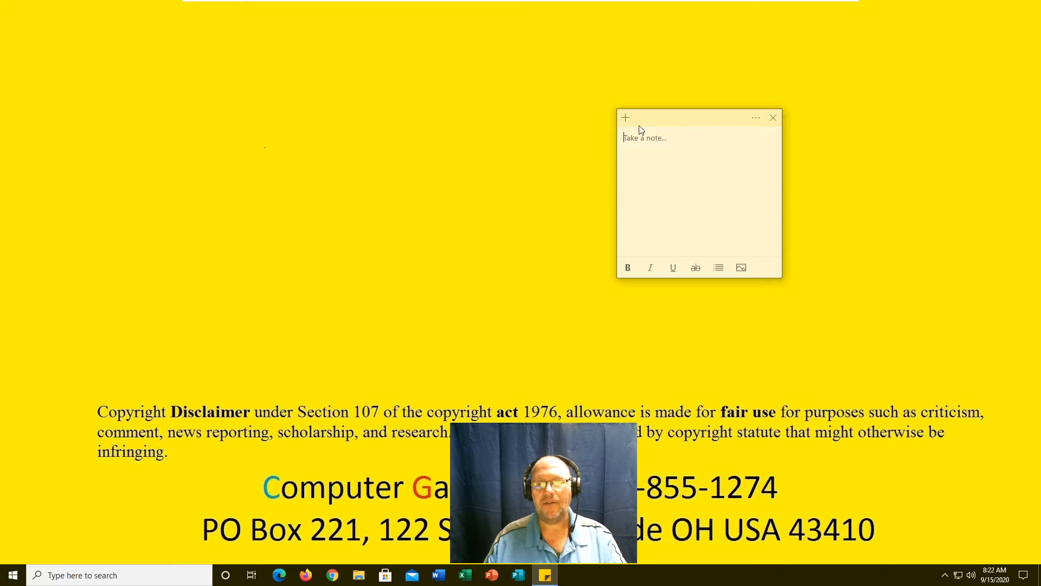
Drag the blank note into the screen's top-right corner
left_click_drag(675, 117, 879, 36)
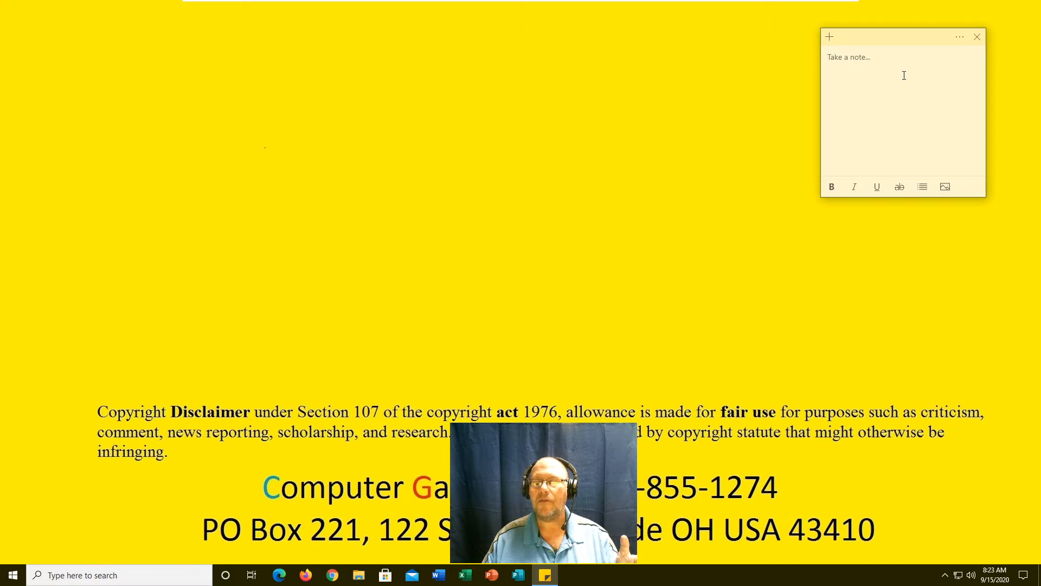
Open Chrome, go to Gmail, and launch Google Keep from the Google apps grid
left_click(341, 576)
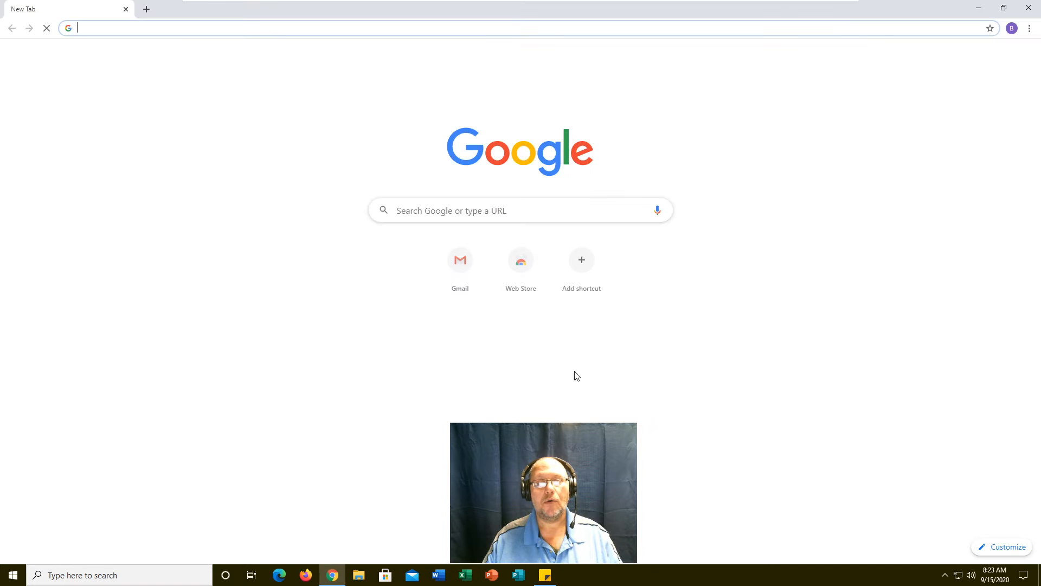
left_click(464, 264)
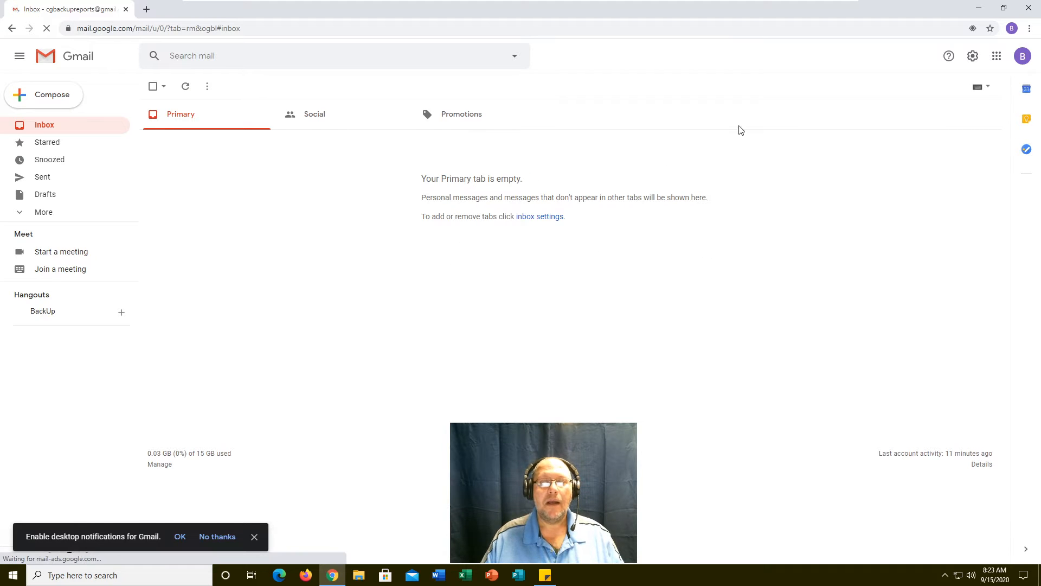
left_click(997, 56)
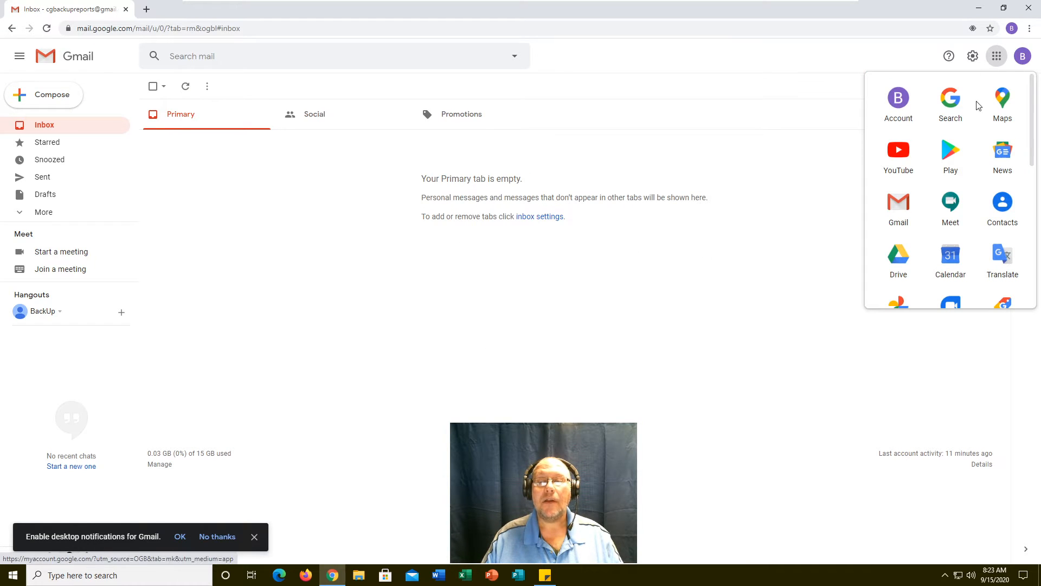
scroll(966, 185, "down", 2)
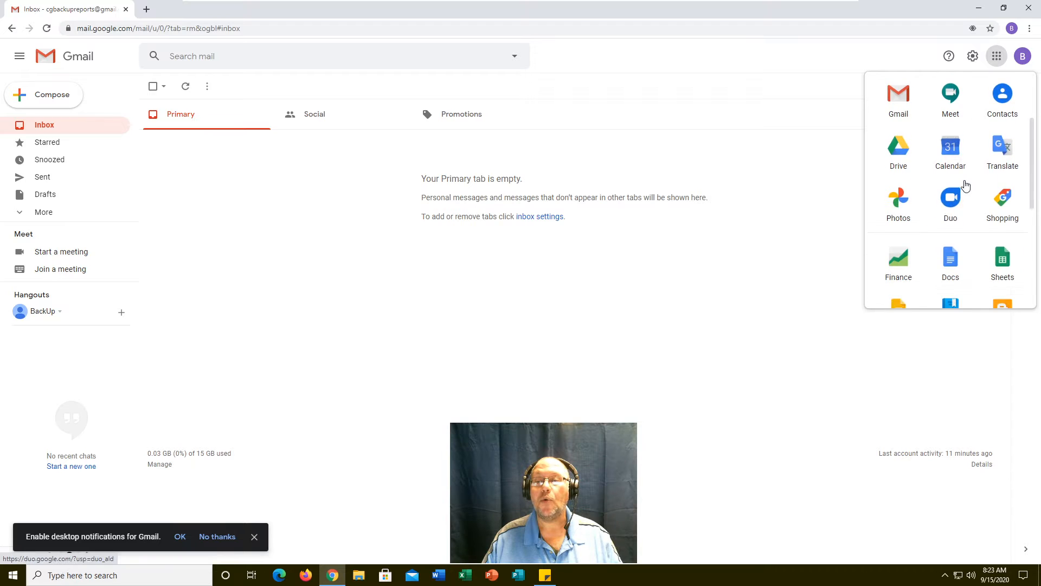
scroll(951, 198, "down", 1)
scroll(992, 260, "down", 1)
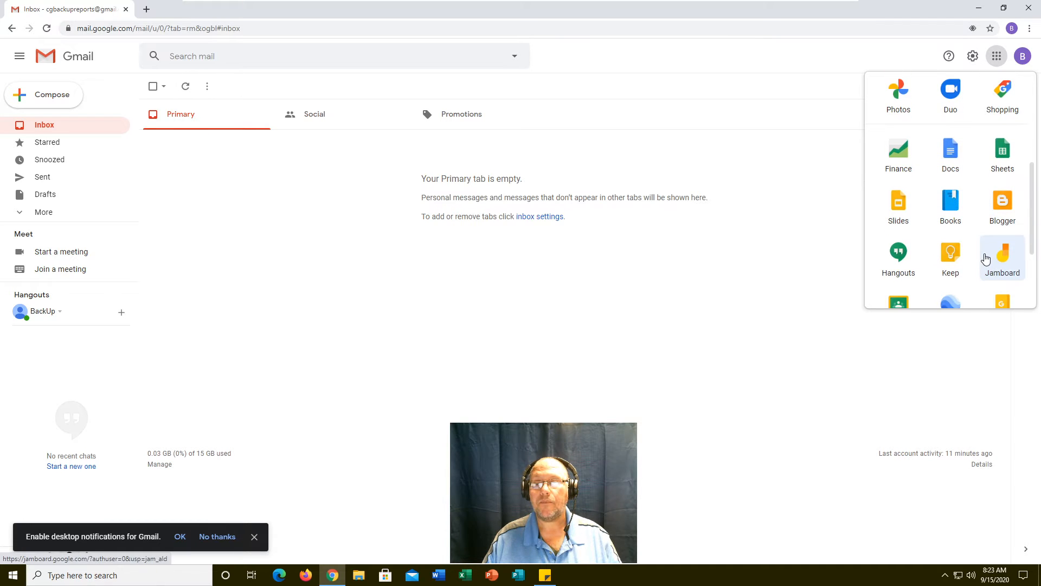
left_click(949, 264)
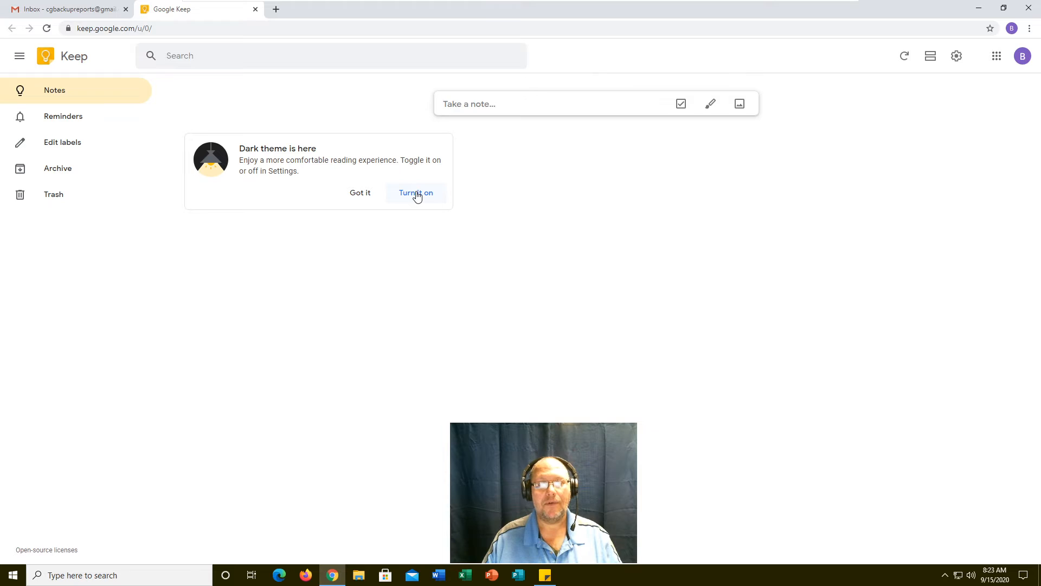
Dismiss the dark theme card and save a new note reading 'I love my clients'
left_click(363, 195)
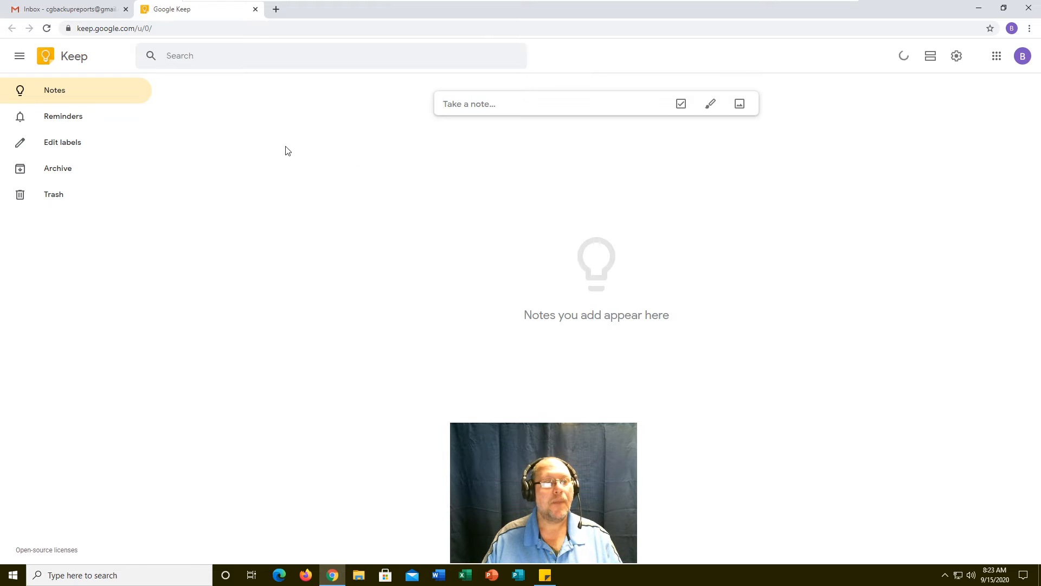
left_click(600, 104)
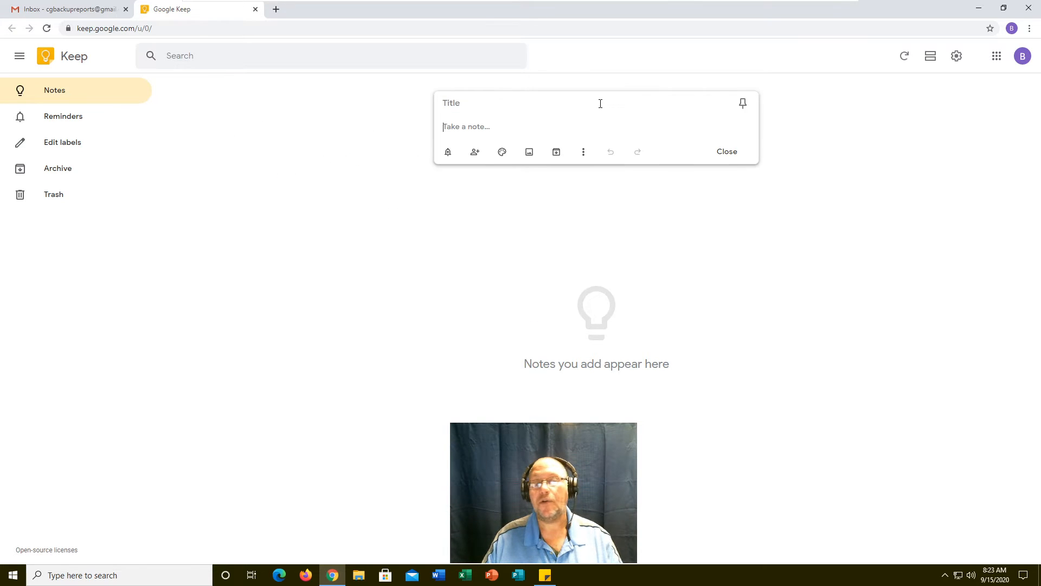
type("I")
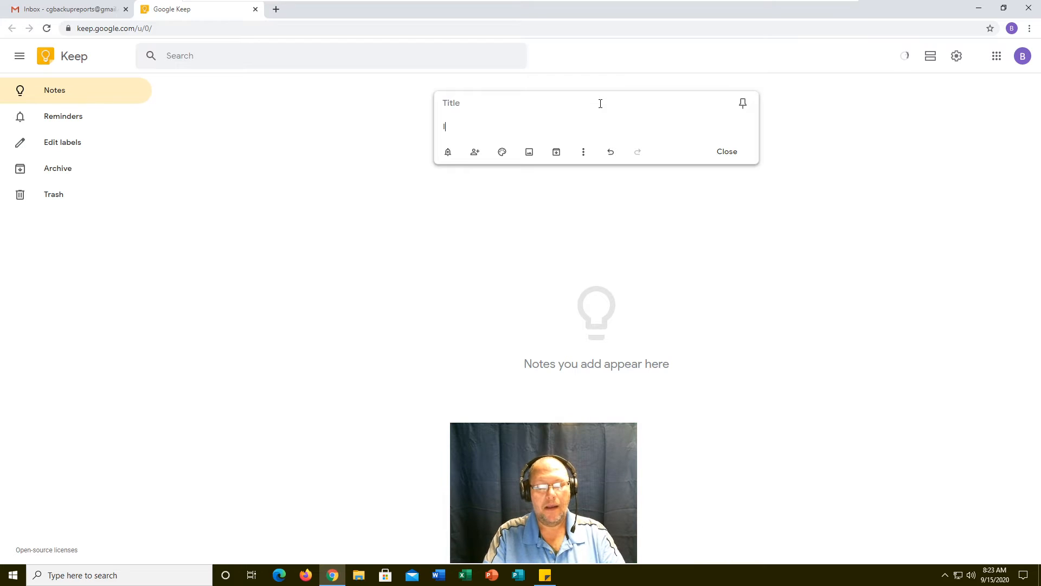
type(" love my cli")
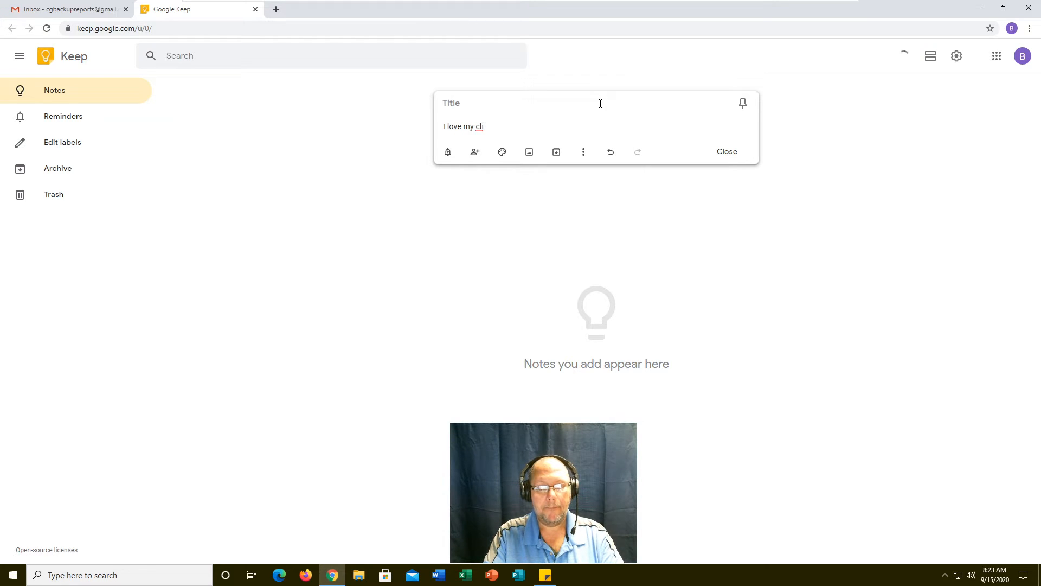
type("ents")
key("Return")
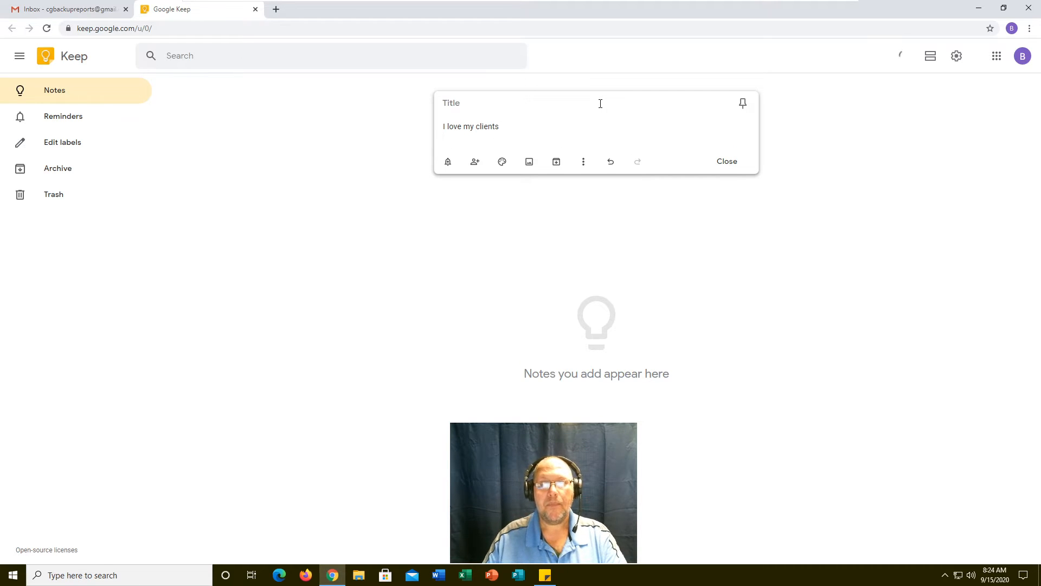
left_click(723, 163)
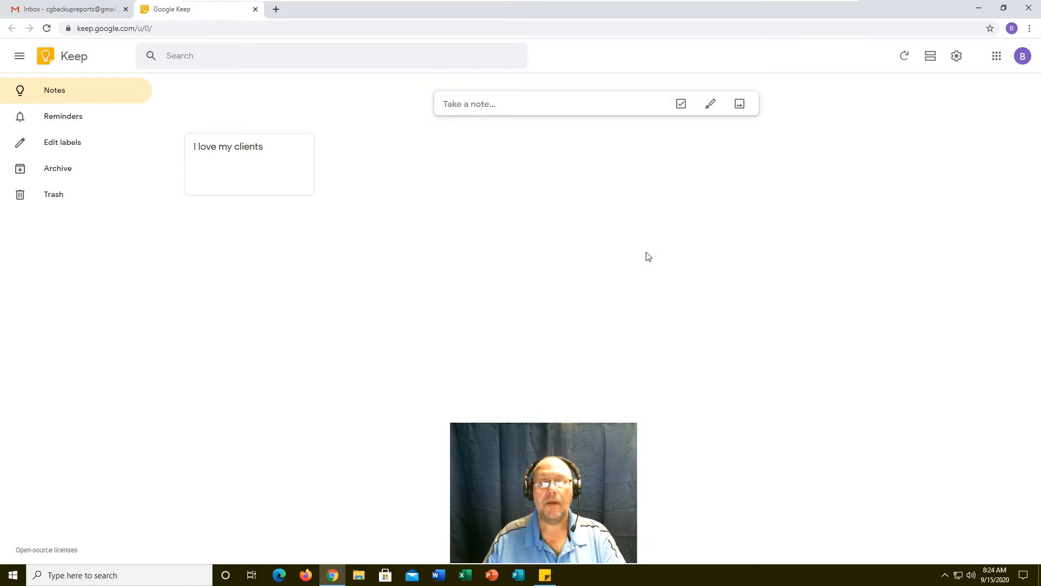
mouse_move(244, 167)
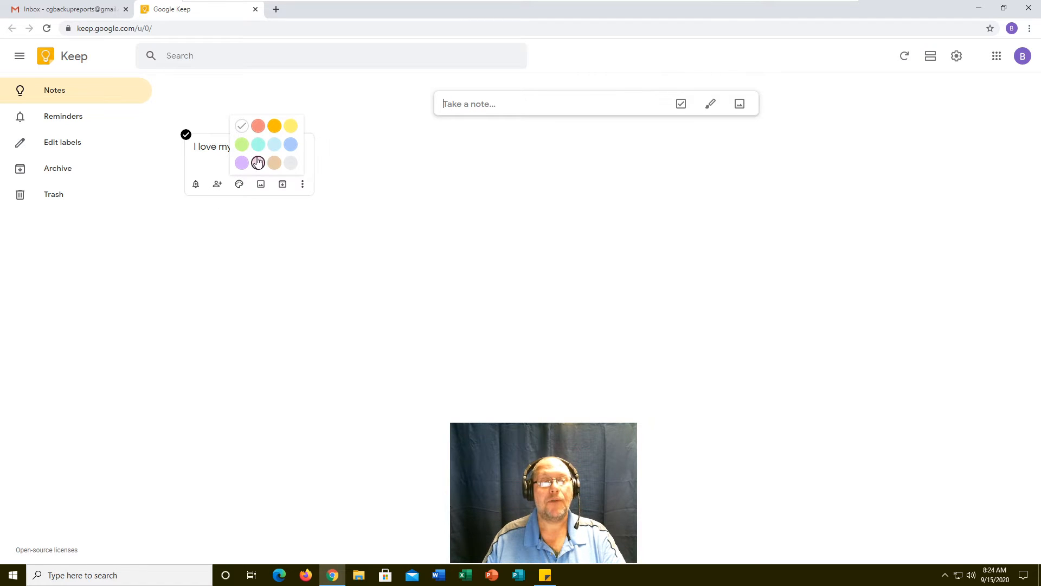
Colour the note orange and add the most-cash-rich-company image from Downloads
left_click(275, 131)
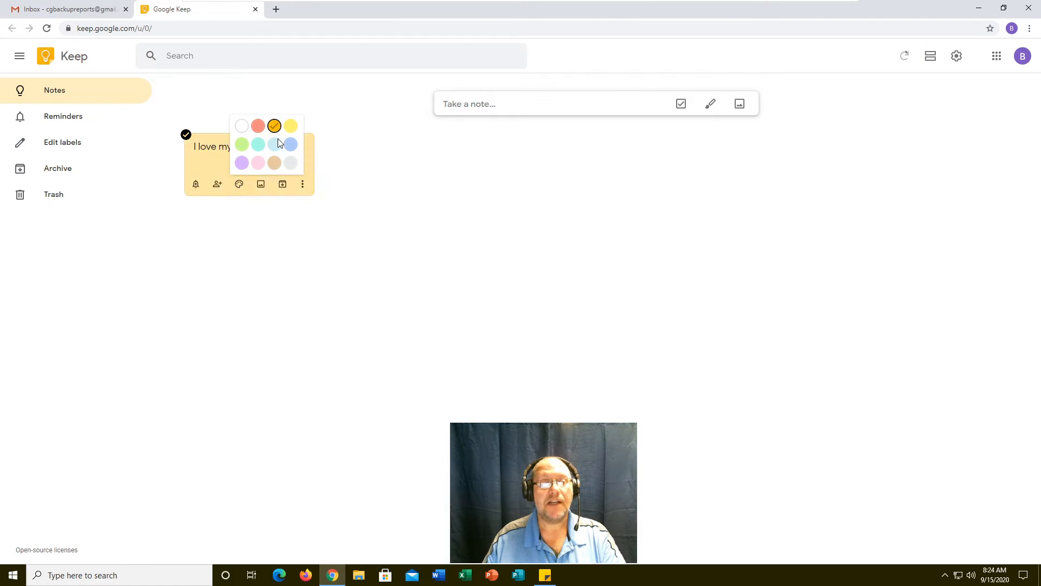
left_click(261, 184)
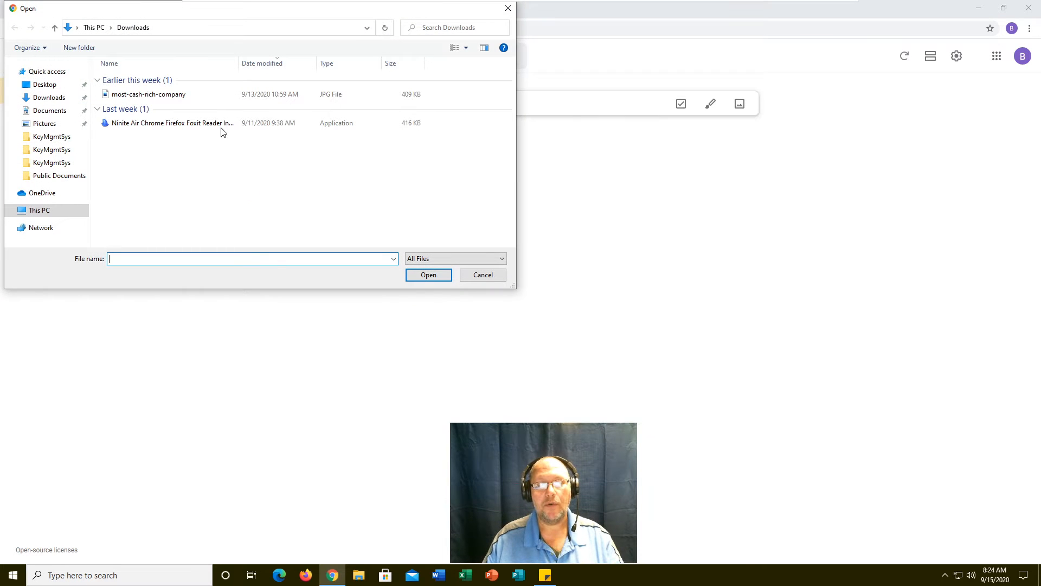
left_click(168, 96)
left_click(428, 275)
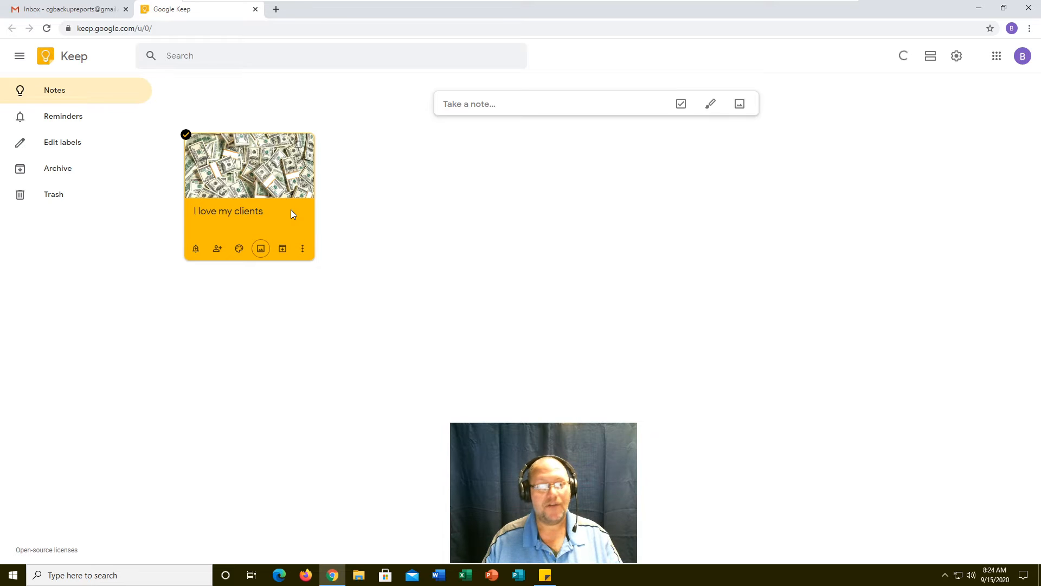
left_click(302, 249)
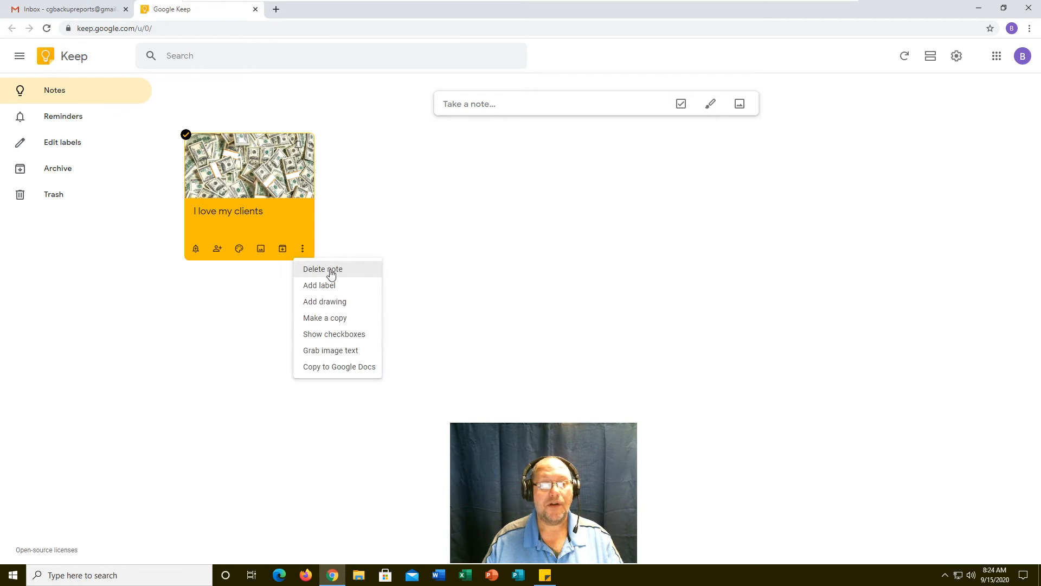
left_click(523, 299)
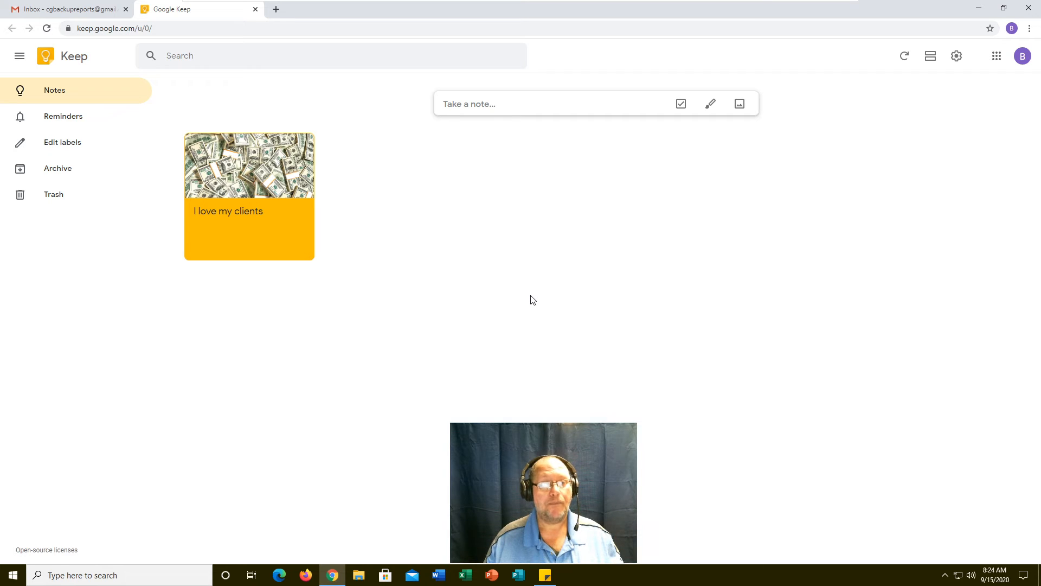
Open Google Drive from Gmail's apps grid and show the Keep notes side panel
left_click(88, 9)
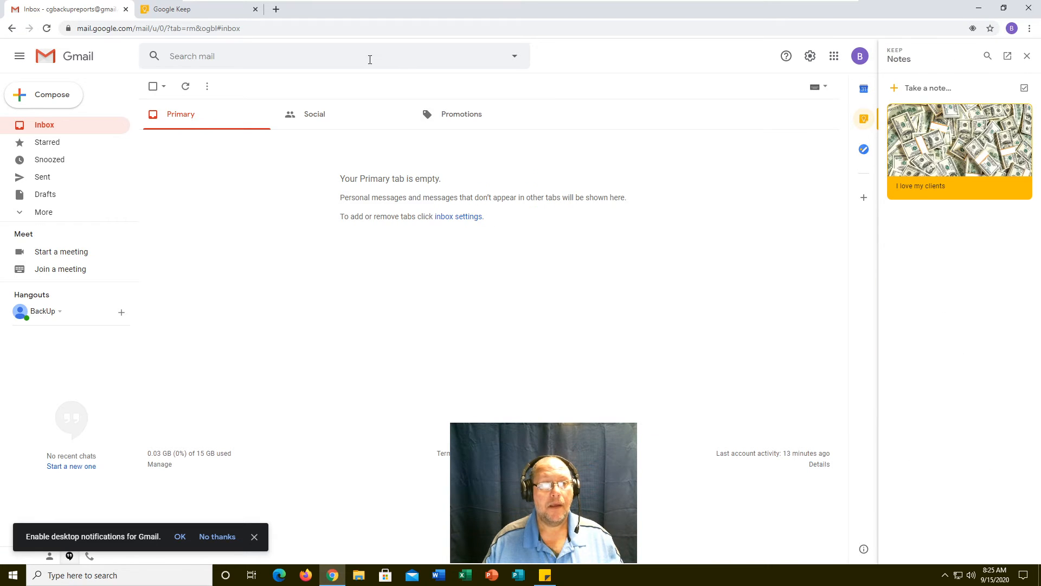
left_click(834, 58)
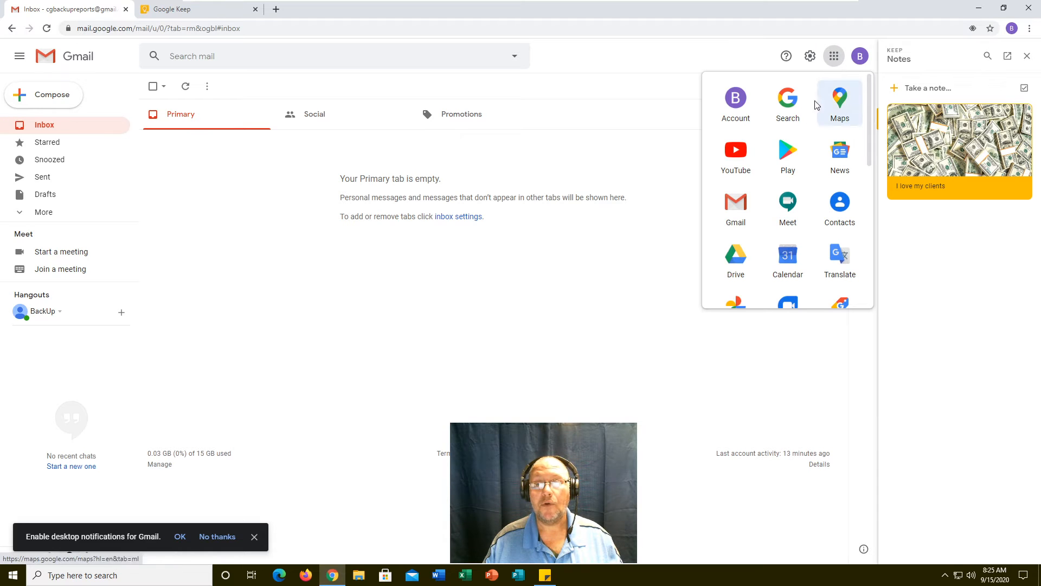
left_click(747, 260)
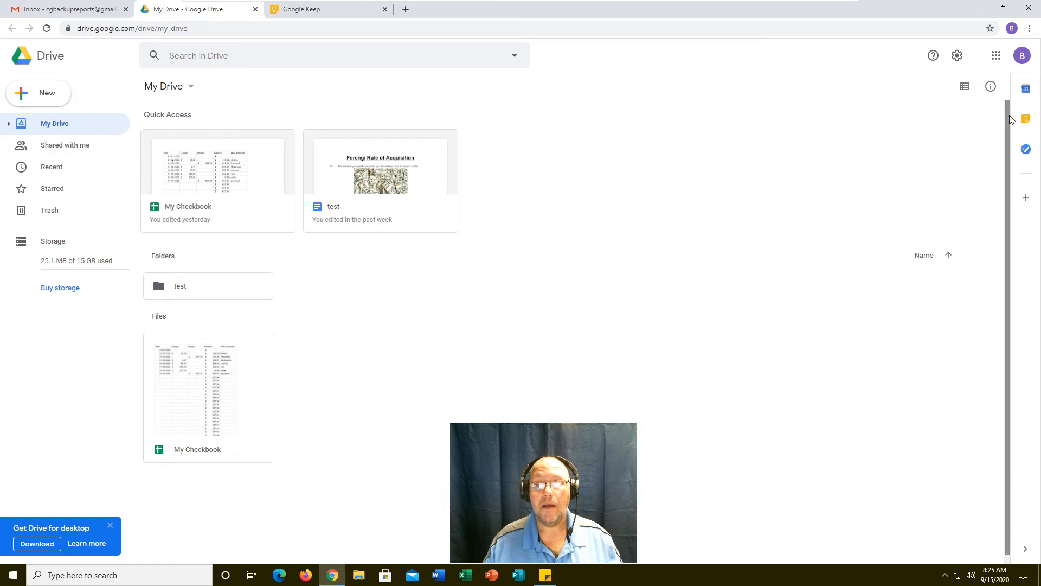
left_click(1034, 123)
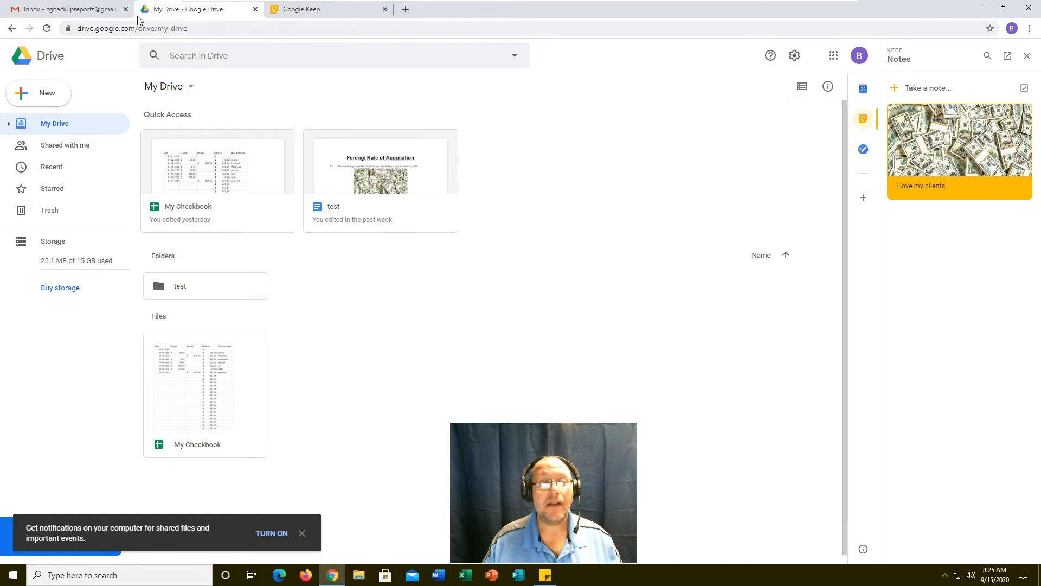
Back in Gmail, launch Google Calendar from the Google apps grid
left_click(81, 10)
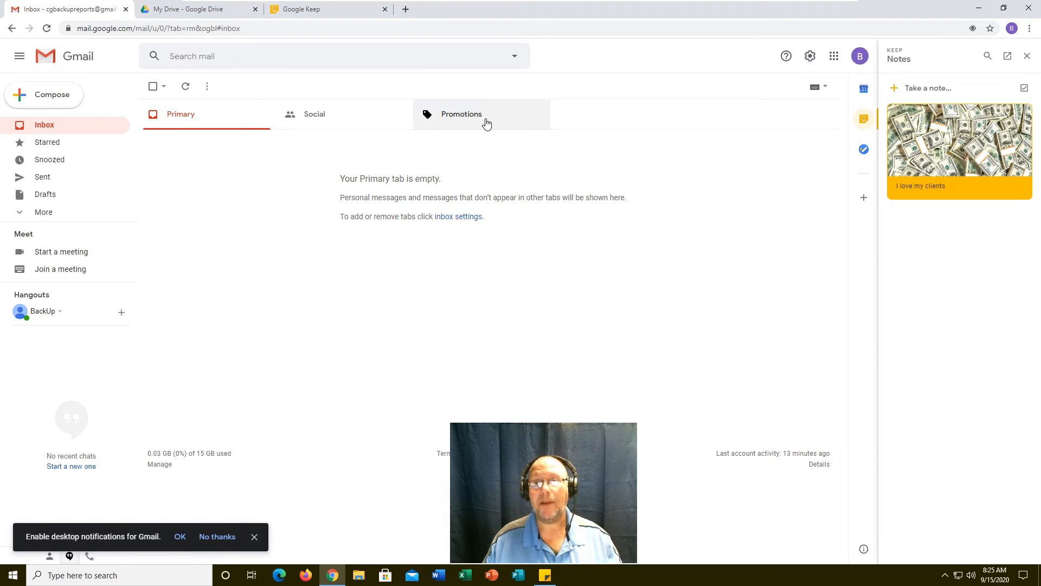
left_click(835, 57)
scroll(757, 238, "down", 2)
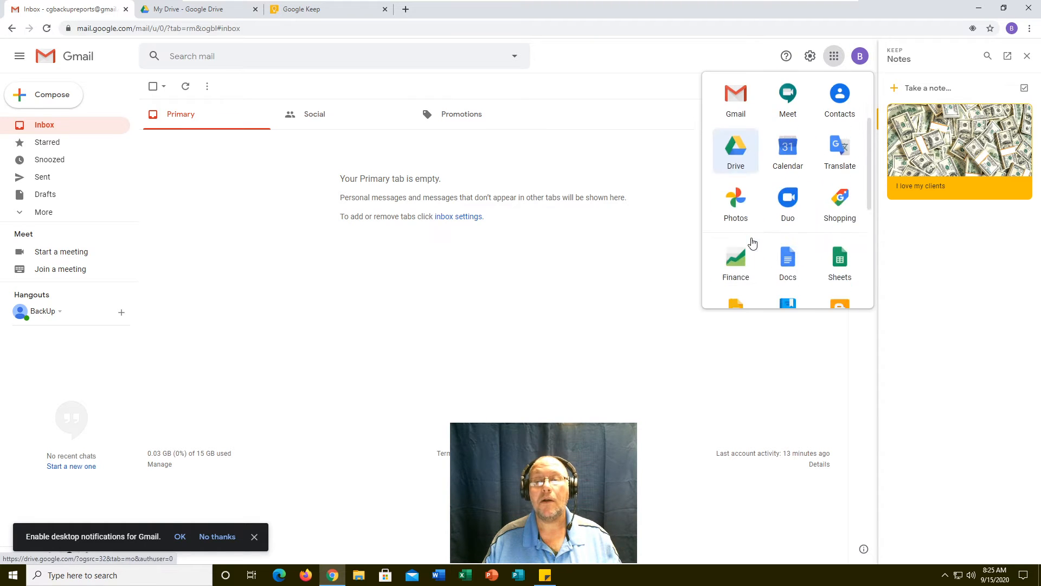
left_click(790, 157)
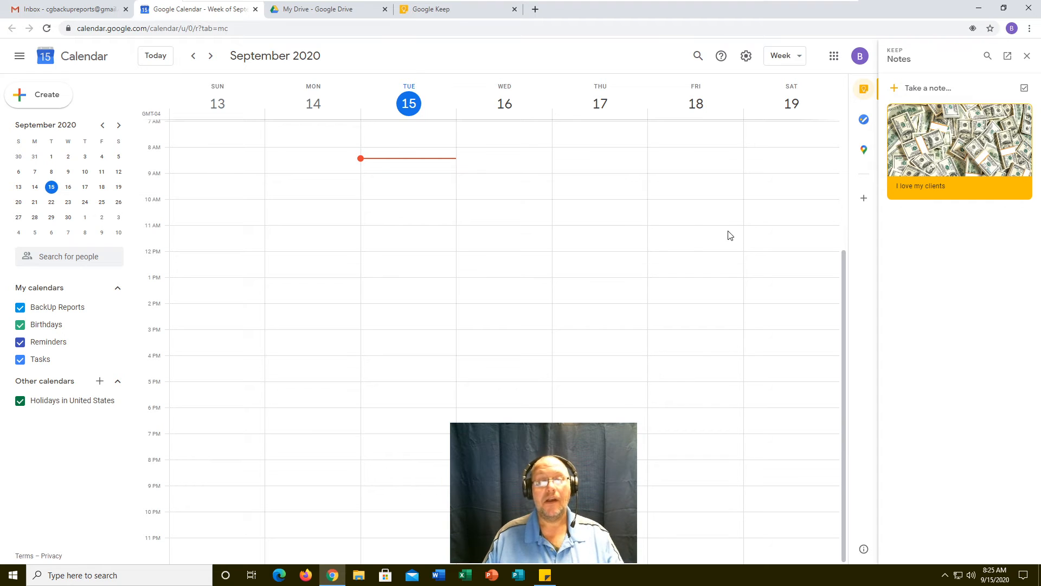
Create a 9–10am Tuesday event titled 'I have an appointment' and defer the notifications prompt
left_click(416, 178)
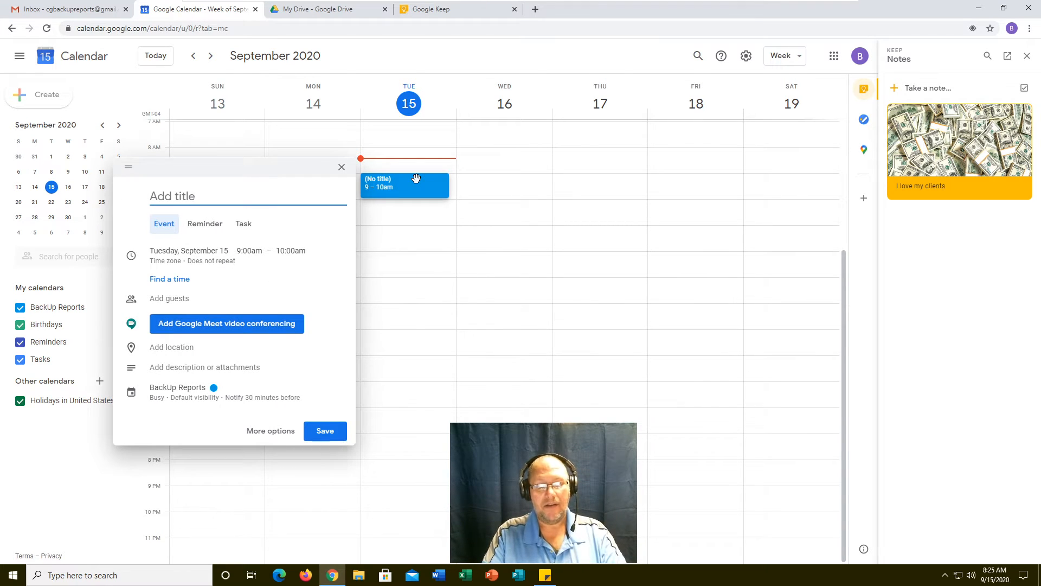
type("I")
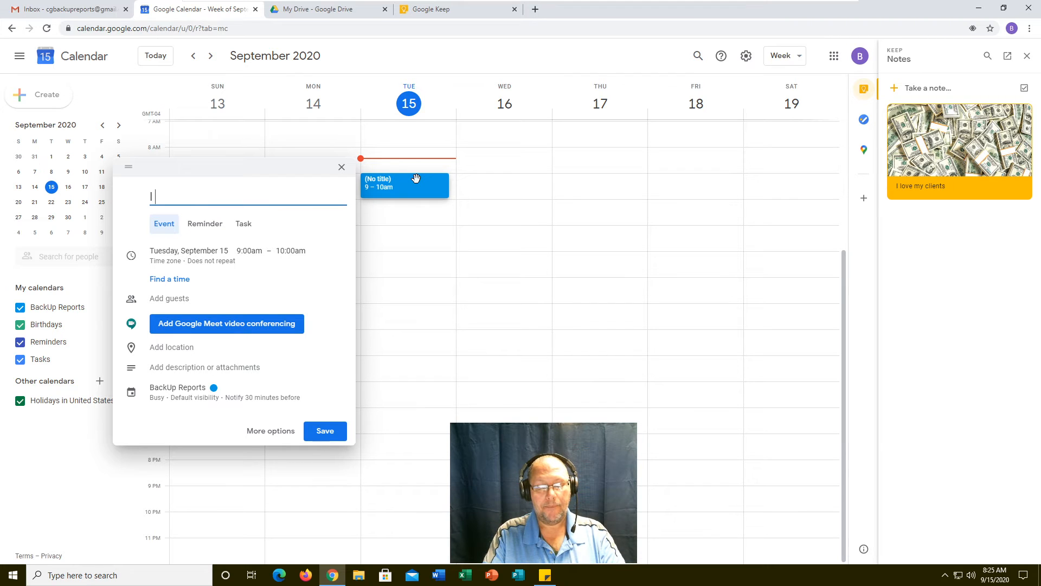
type(" have an ap")
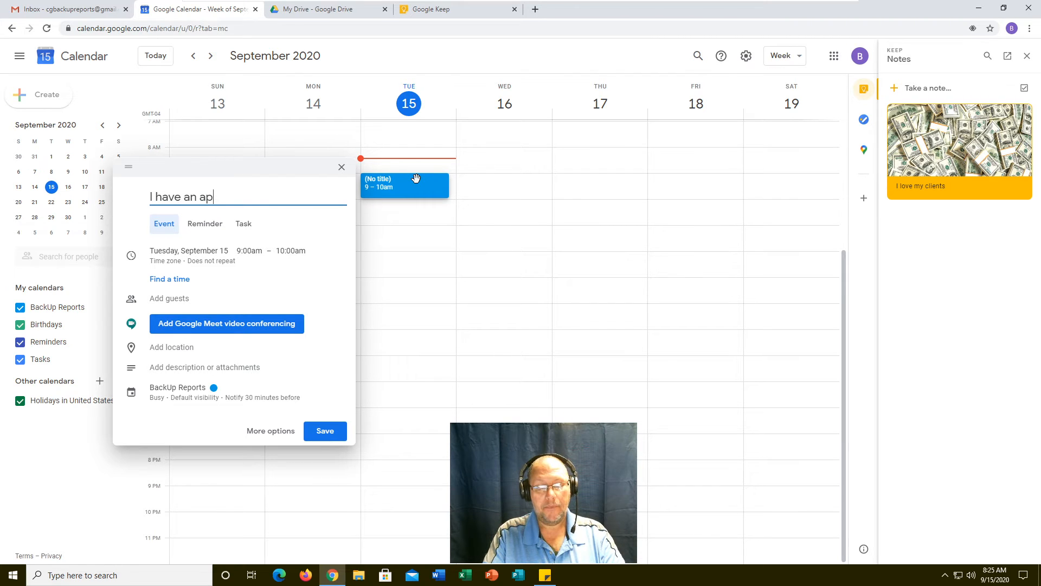
type("pointment")
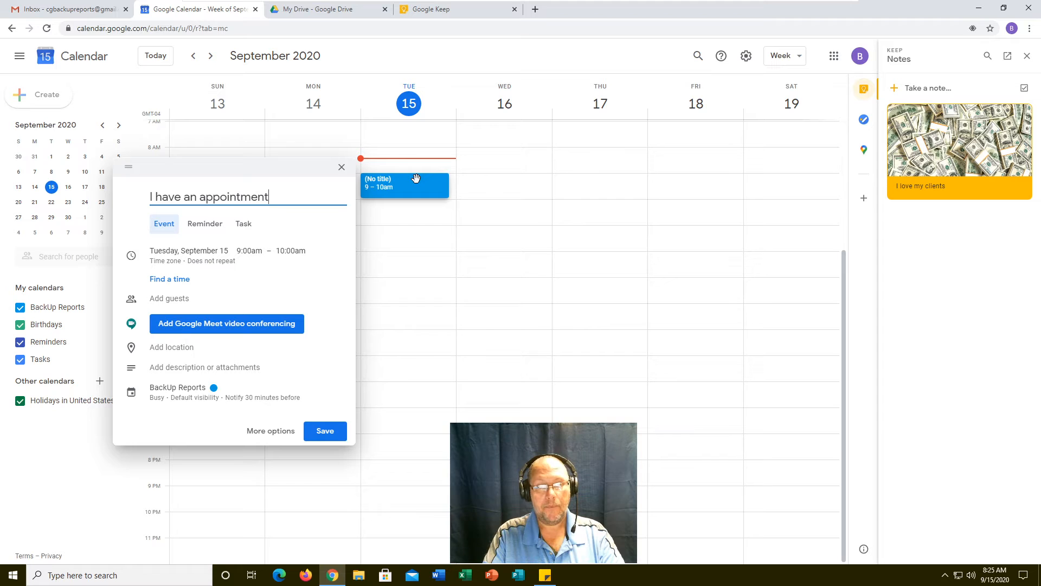
key("Return")
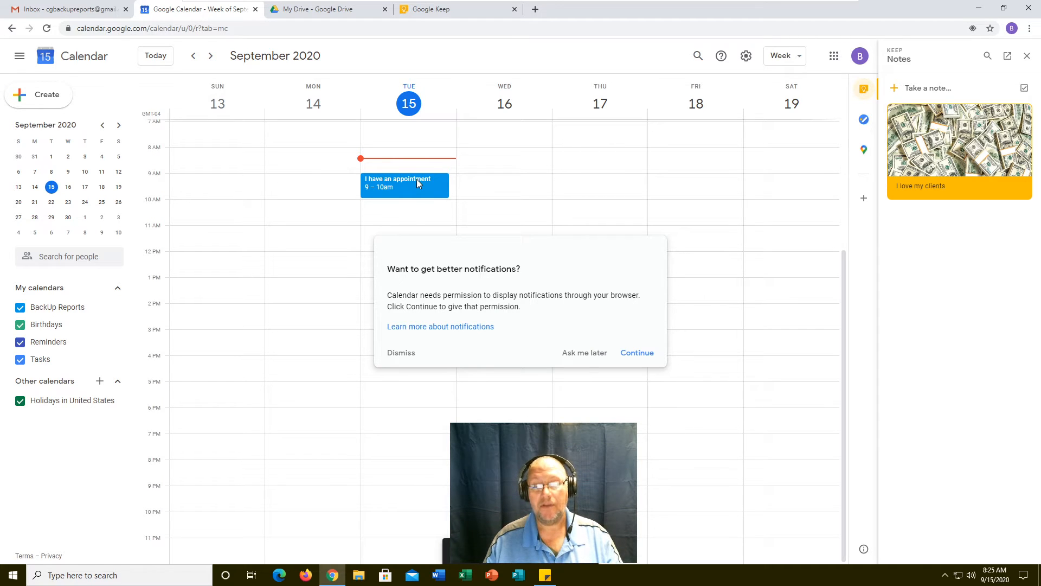
left_click(584, 353)
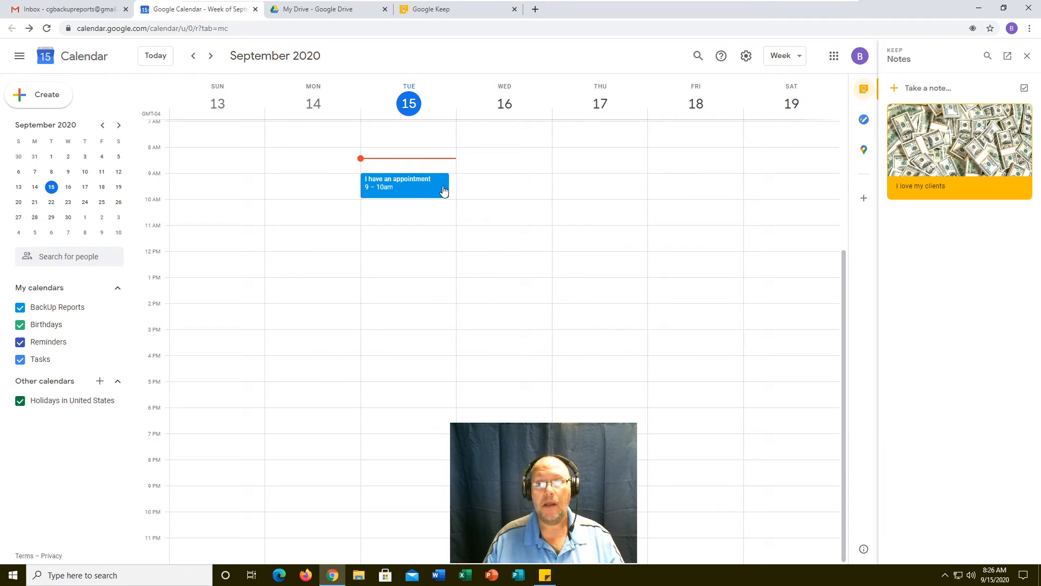
Add an 8:30–9:30am 'Travel time' event on Tuesday and discard the stray 10 AM event
left_click(433, 164)
type("T")
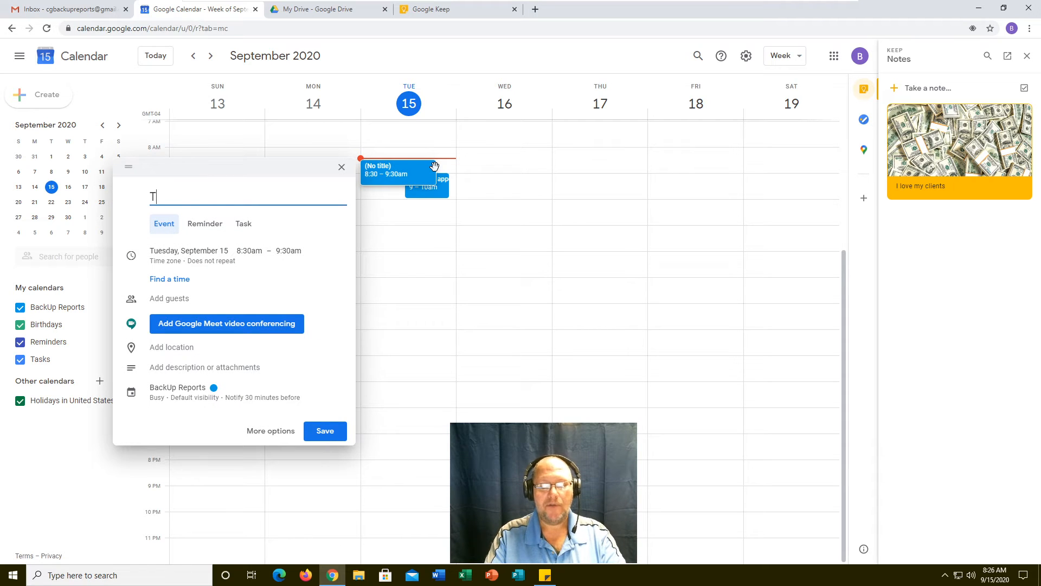
type("ravel time")
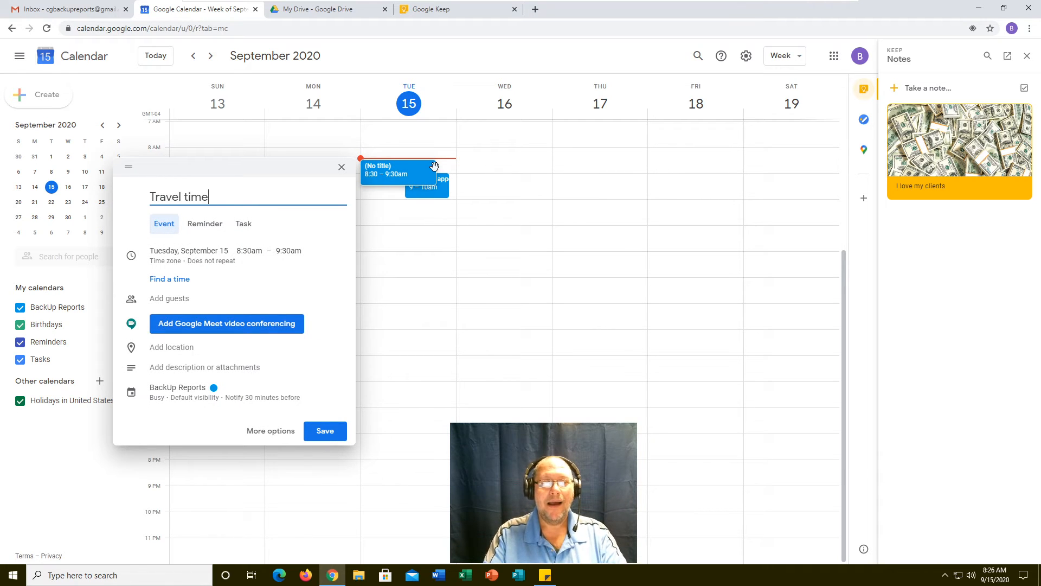
key("Return")
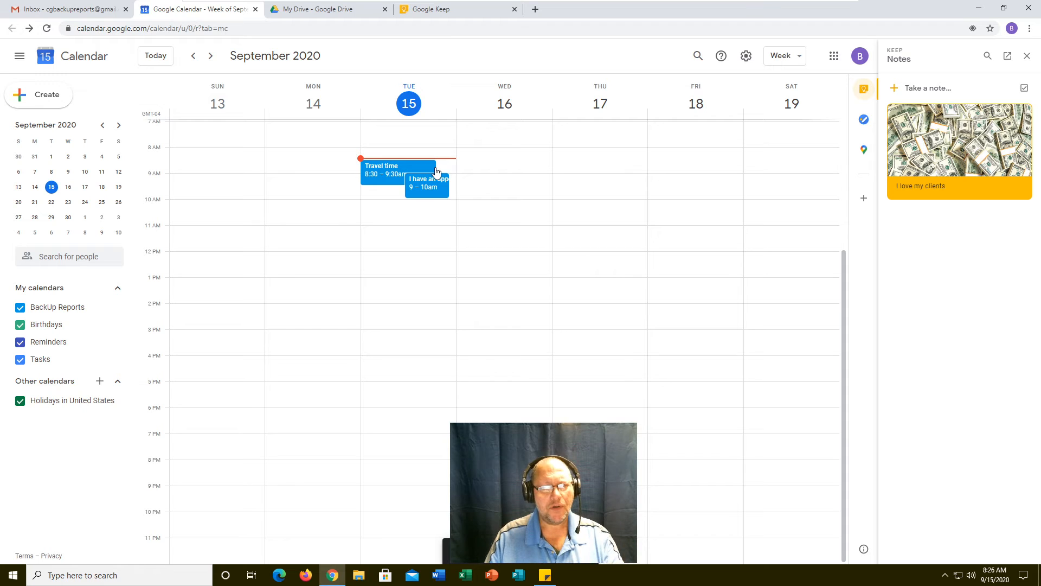
left_click(425, 210)
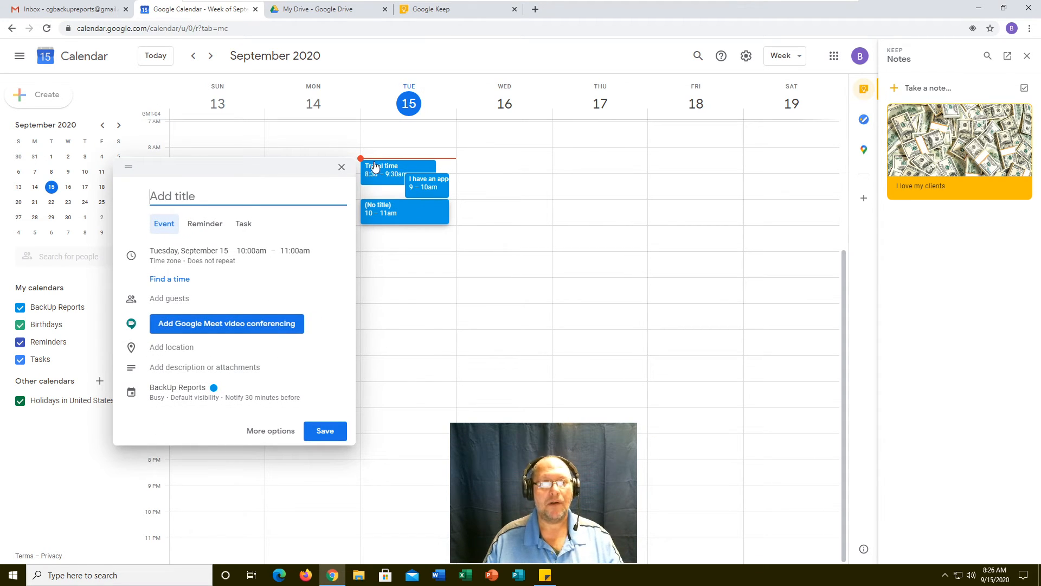
left_click(341, 167)
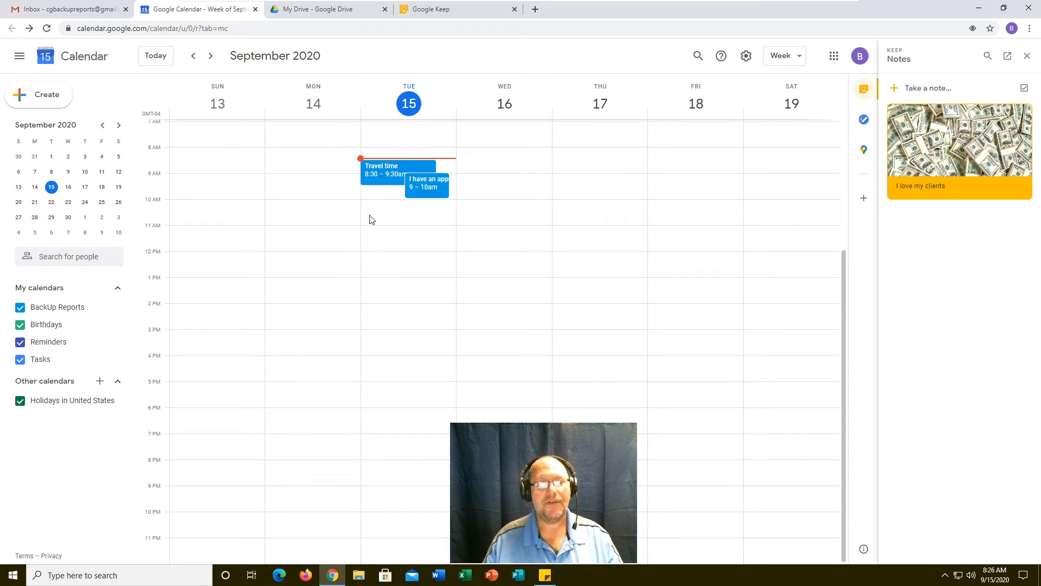
Edit the appointment, set its location to a suggested street address, and save
left_click(416, 187)
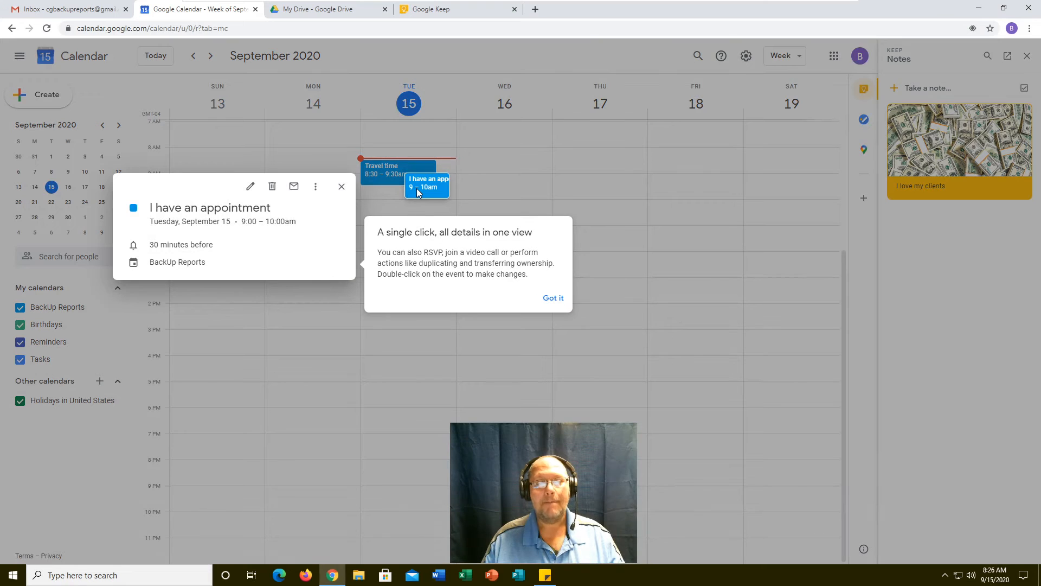
left_click(560, 302)
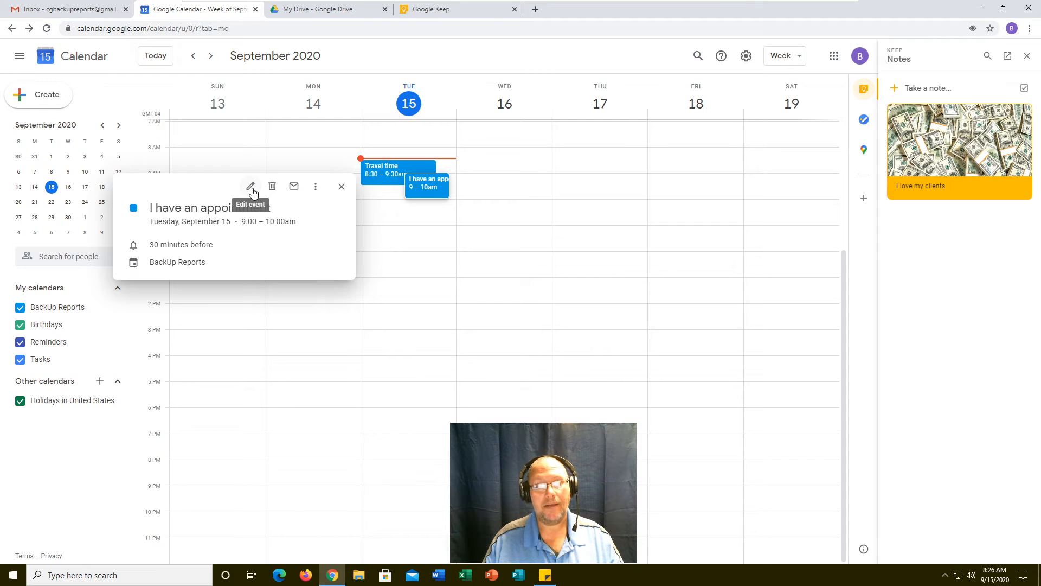
left_click(252, 189)
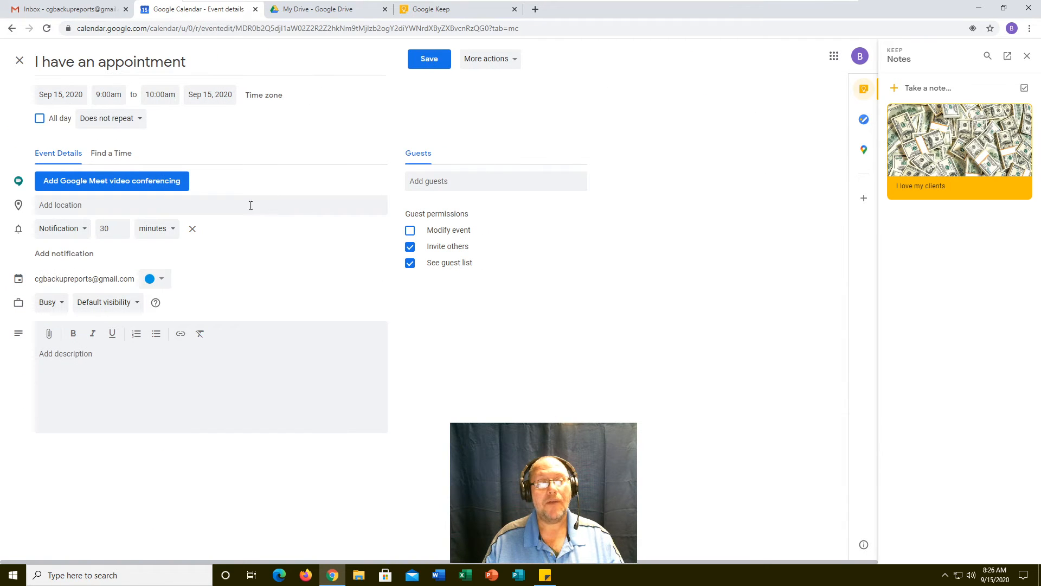
left_click(260, 205)
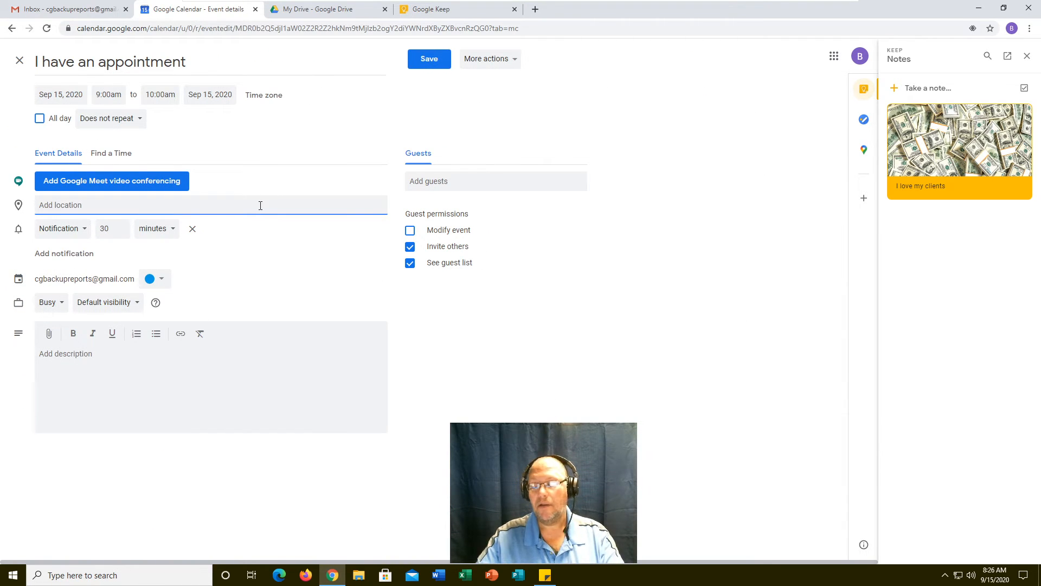
type("122")
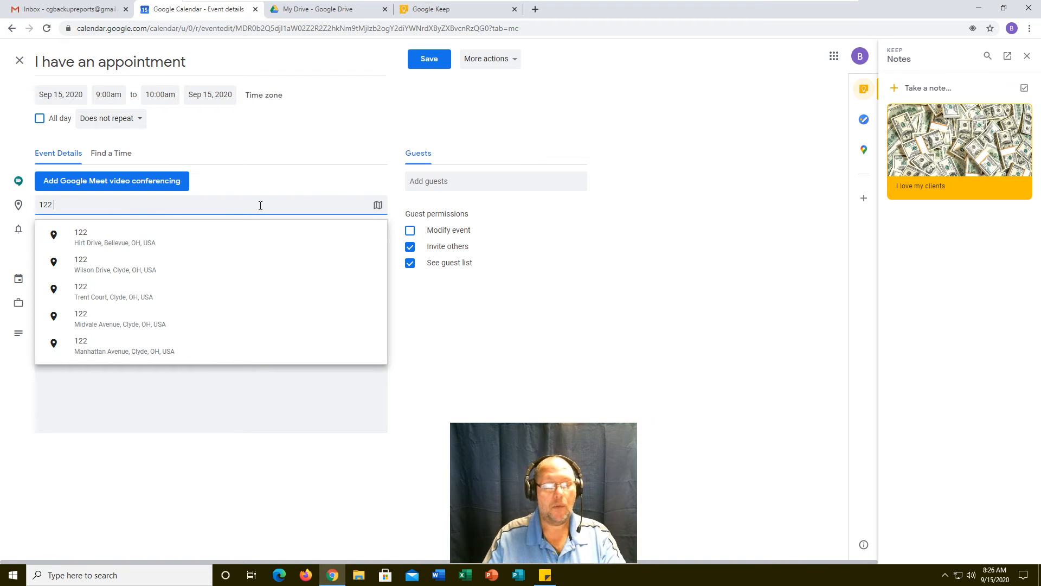
type(" sount")
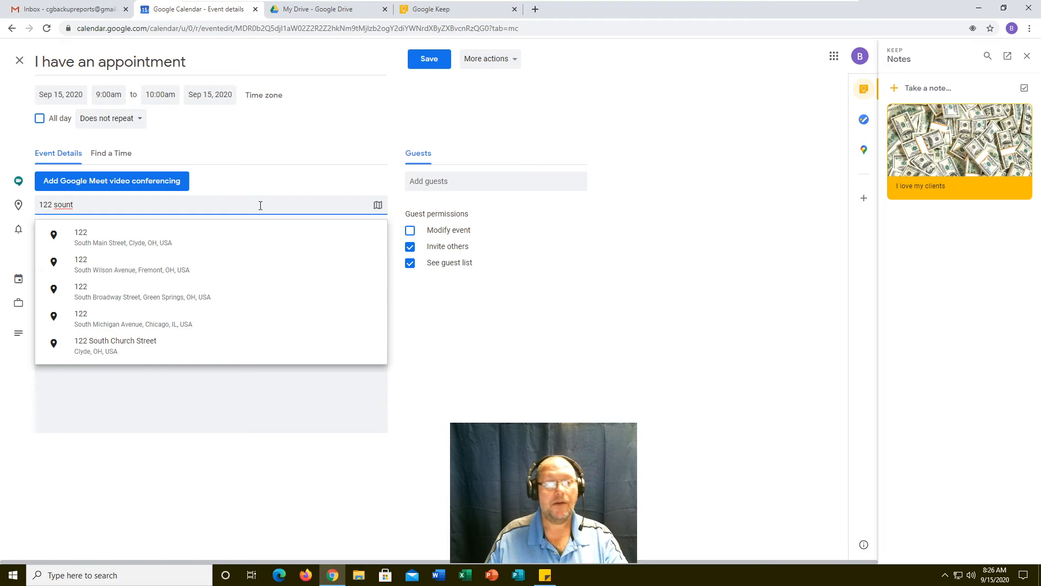
left_click(173, 243)
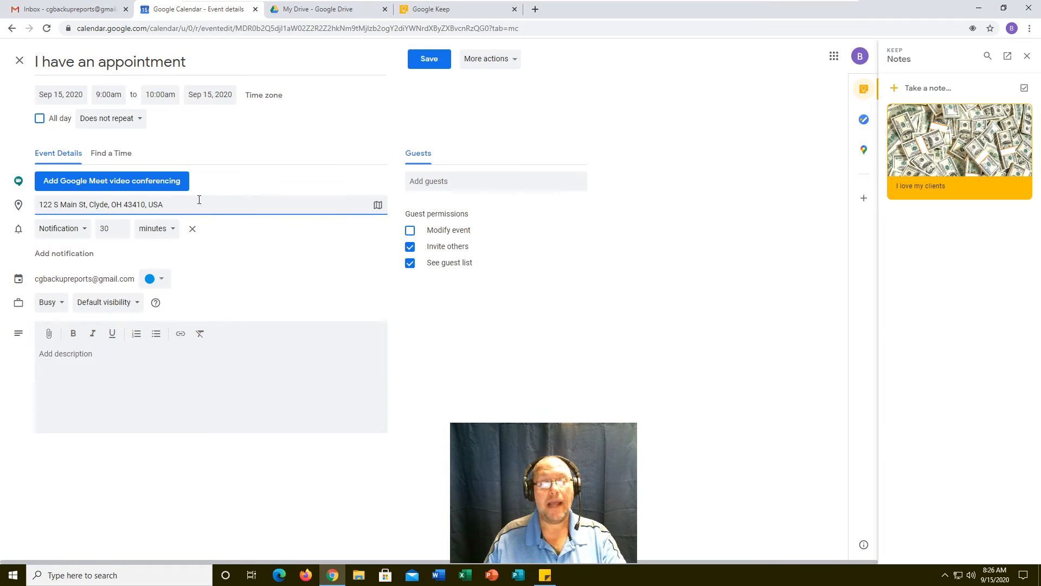
left_click(180, 406)
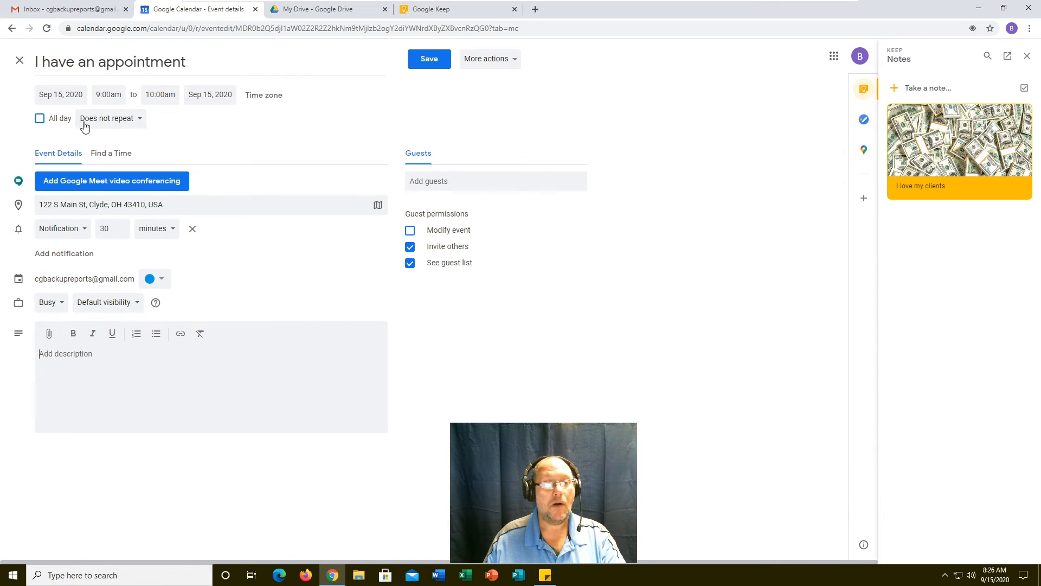
left_click(428, 61)
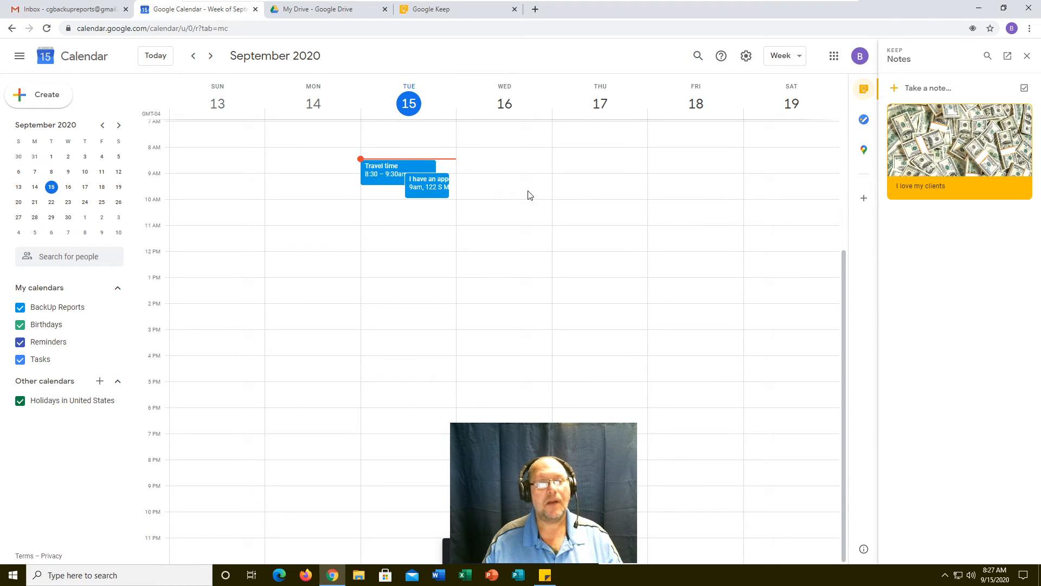
Open the appointment's details and show its location in the Maps side panel
left_click(431, 191)
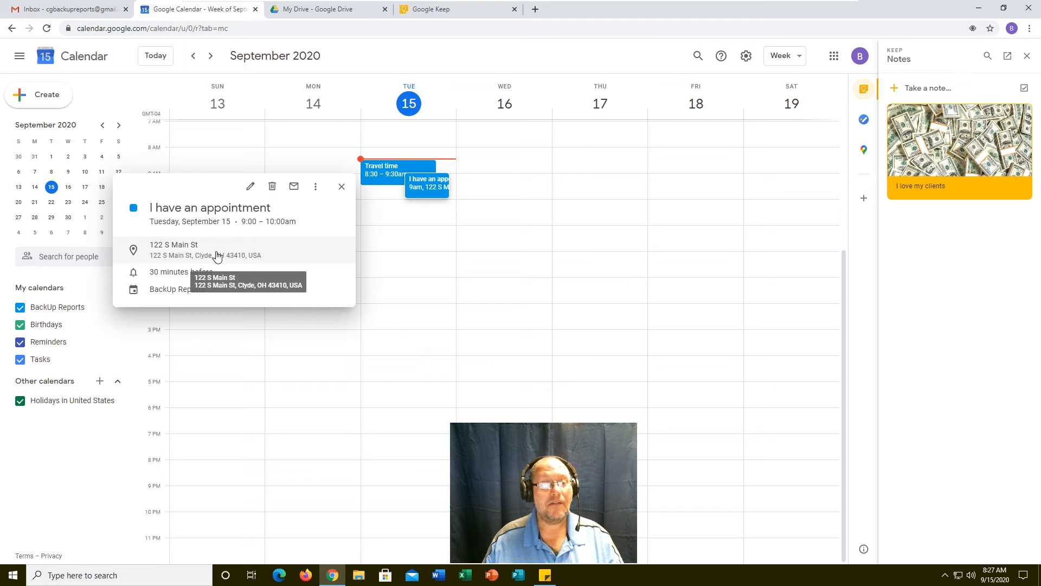
left_click(300, 248)
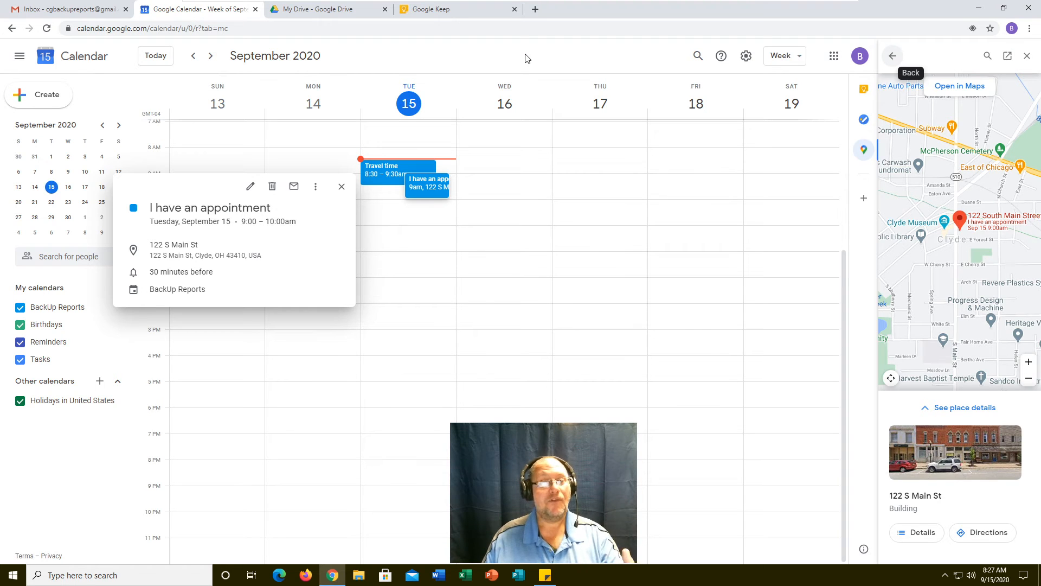
Cycle through the Keep, Drive, Calendar and Gmail tabs
left_click(450, 12)
left_click(349, 12)
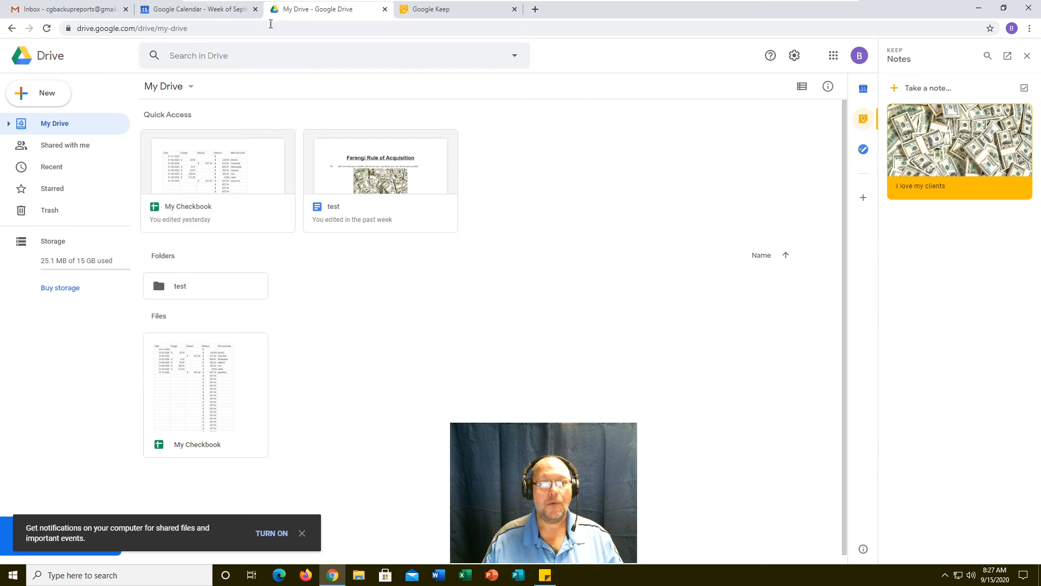
left_click(242, 13)
left_click(65, 14)
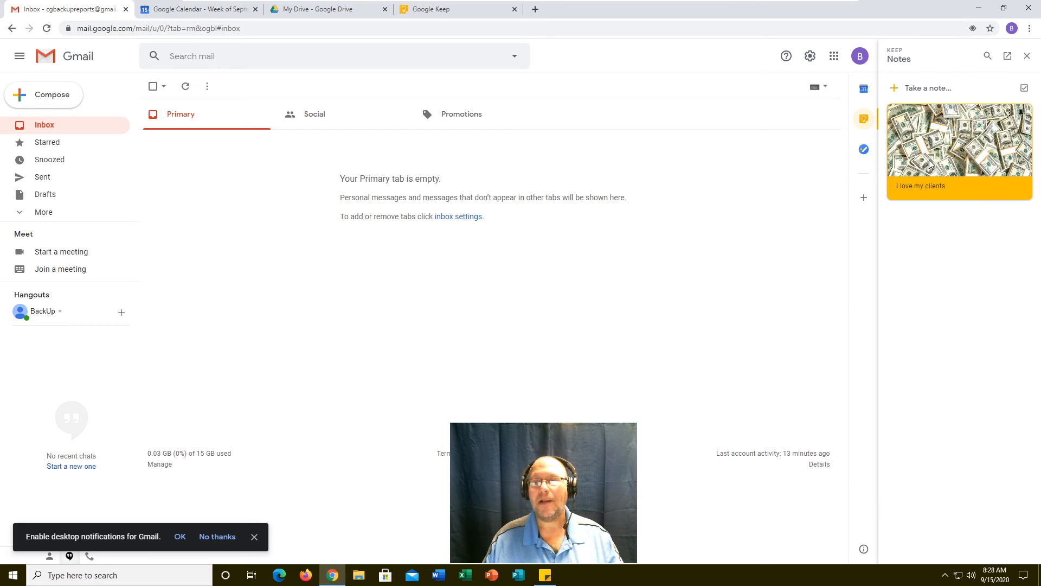
Revisit Keep, Drive and the Calendar week view, dismiss the appointment details popup, and return to Gmail
left_click(441, 9)
left_click(332, 9)
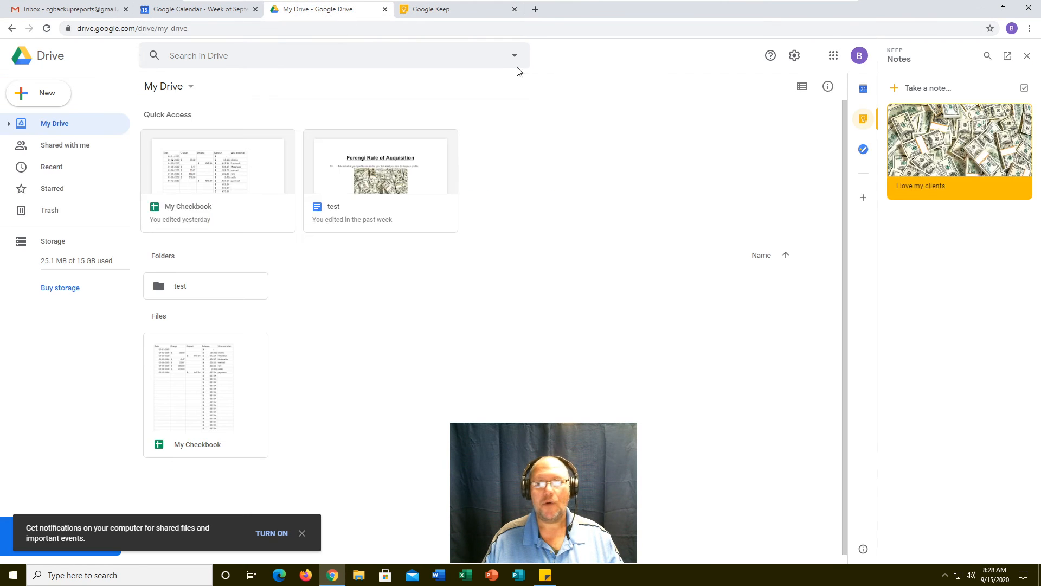
left_click(217, 14)
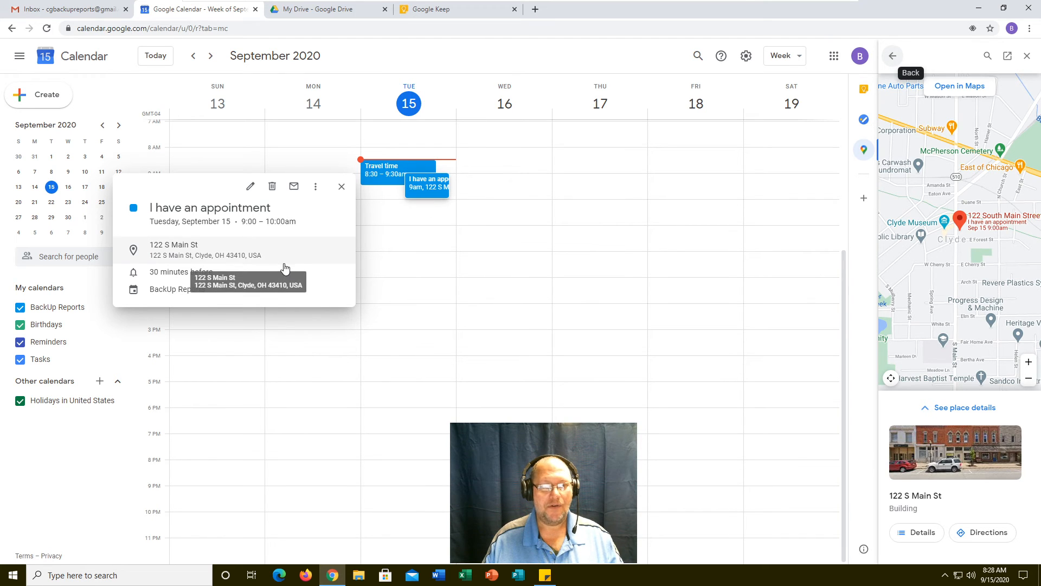
left_click(523, 67)
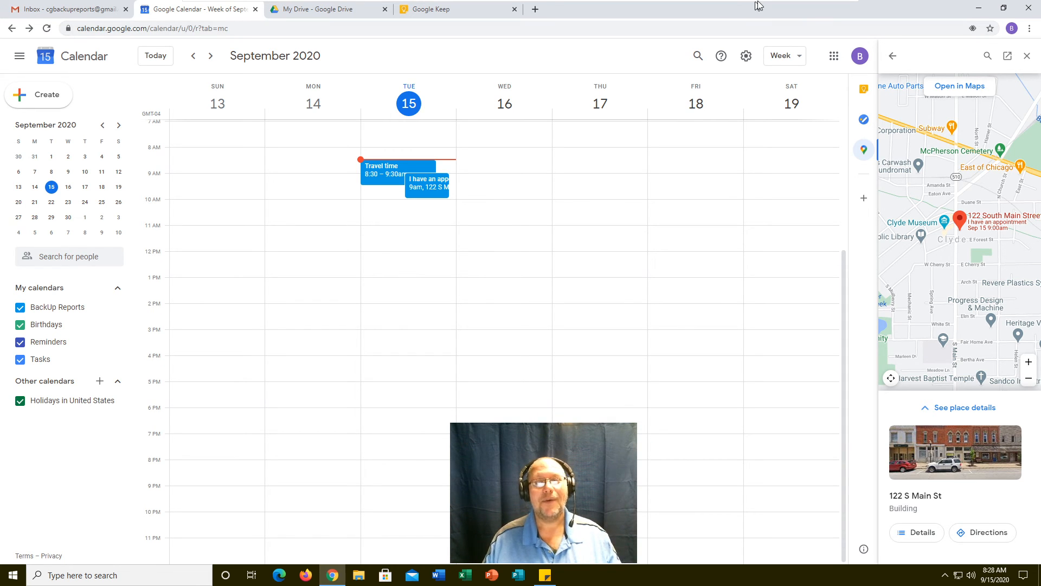
left_click(87, 11)
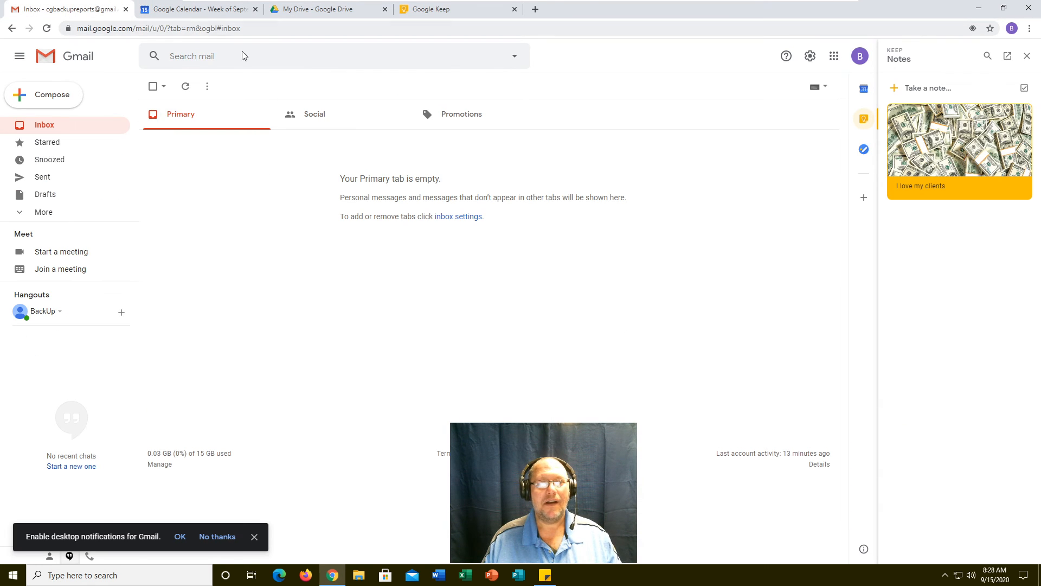
left_click(834, 56)
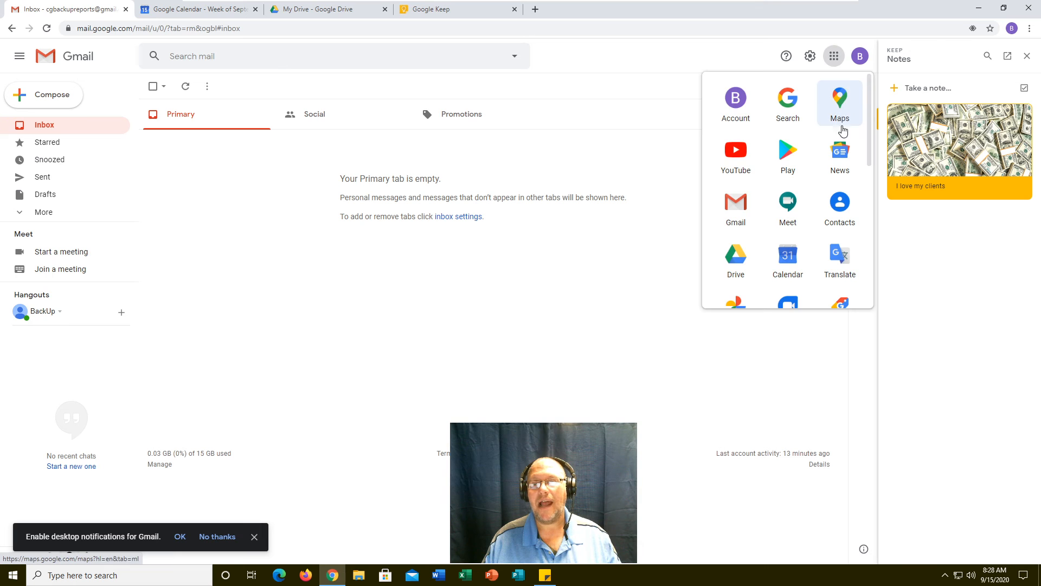
scroll(841, 160, "down", 2)
scroll(841, 160, "down", 5)
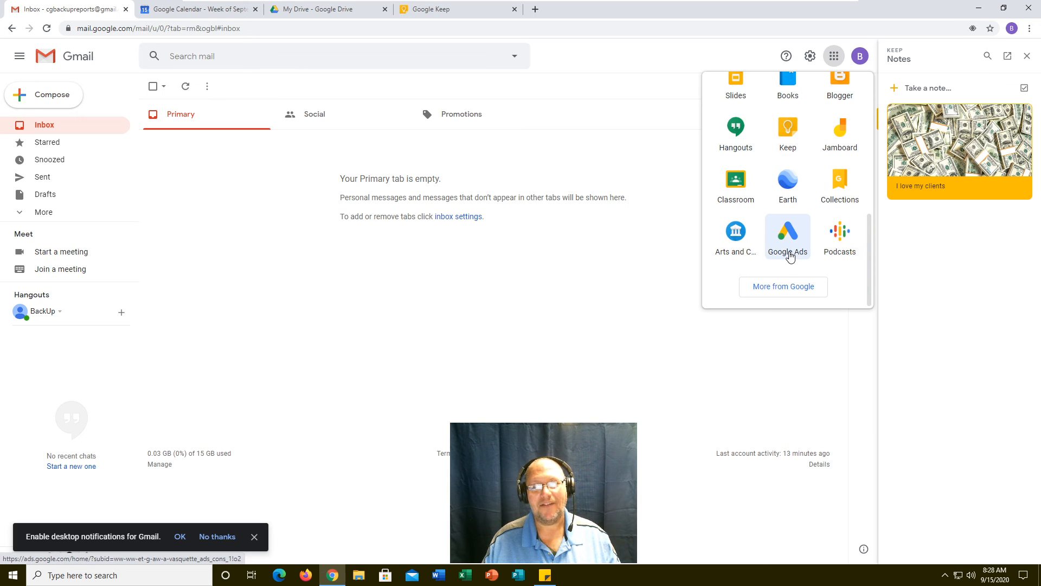
scroll(790, 257, "up", 1)
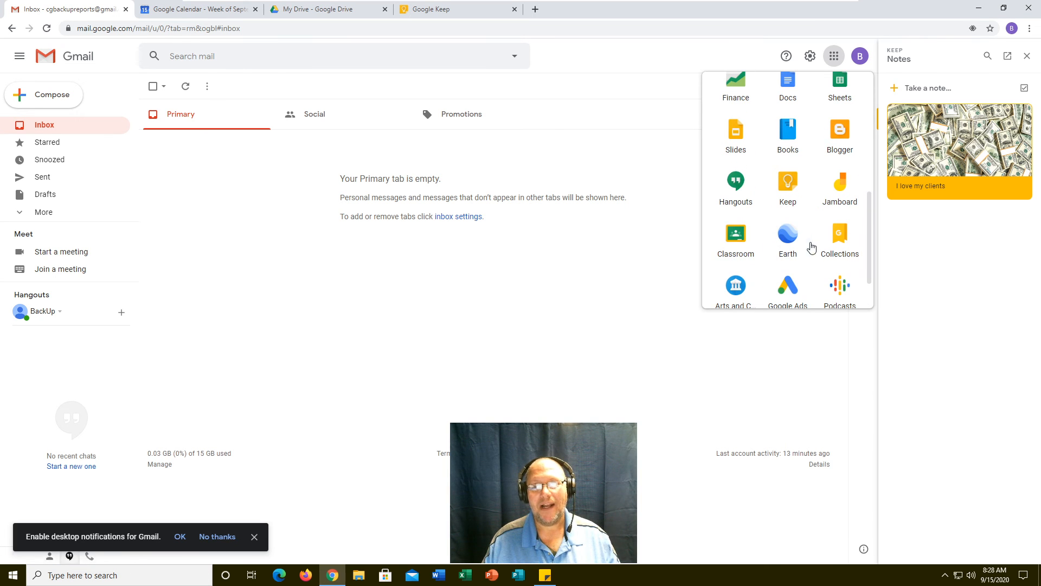
scroll(803, 247, "up", 1)
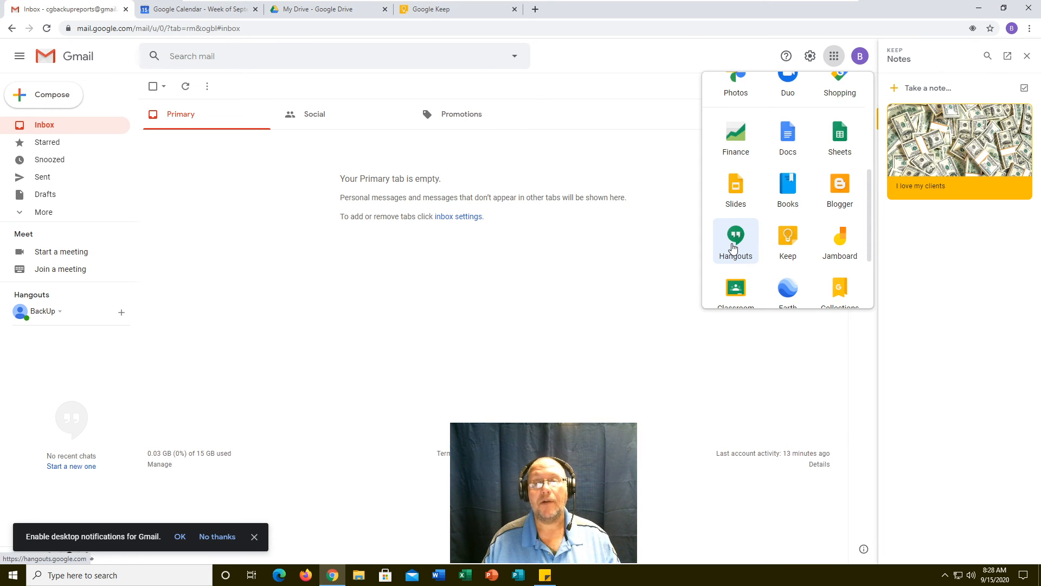
scroll(749, 244, "up", 1)
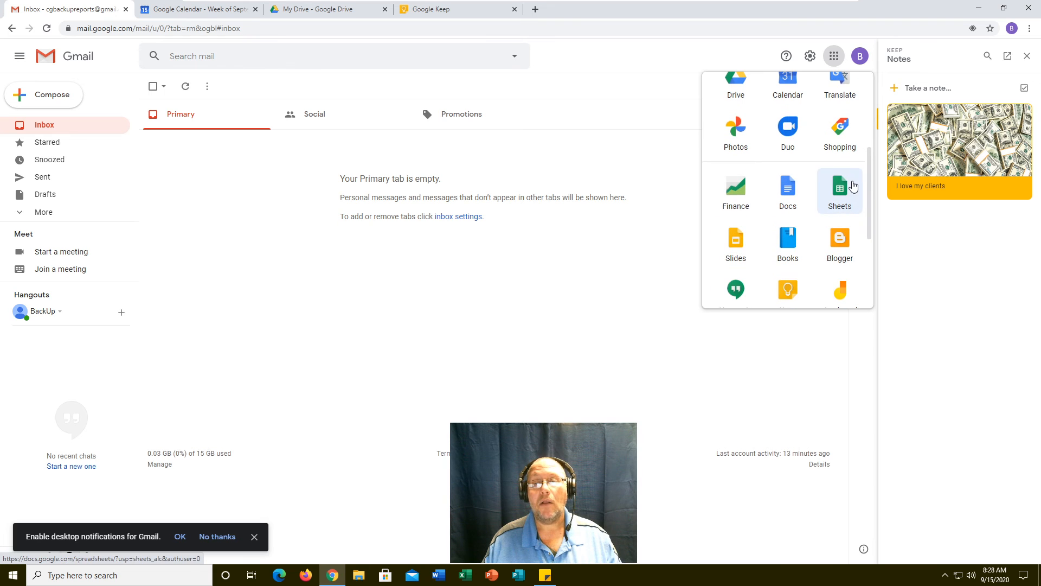
scroll(832, 157, "up", 1)
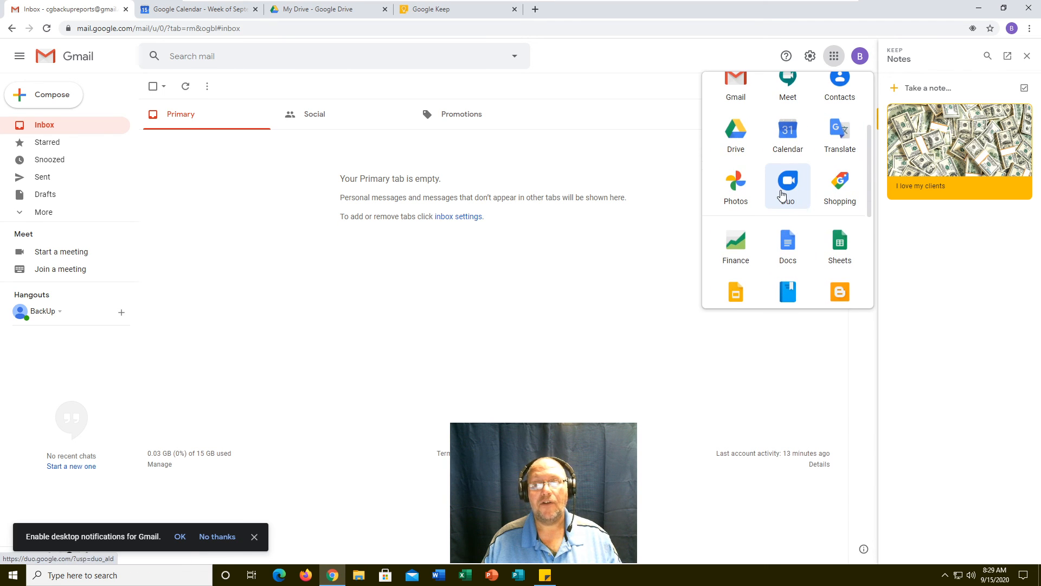
scroll(805, 210, "up", 2)
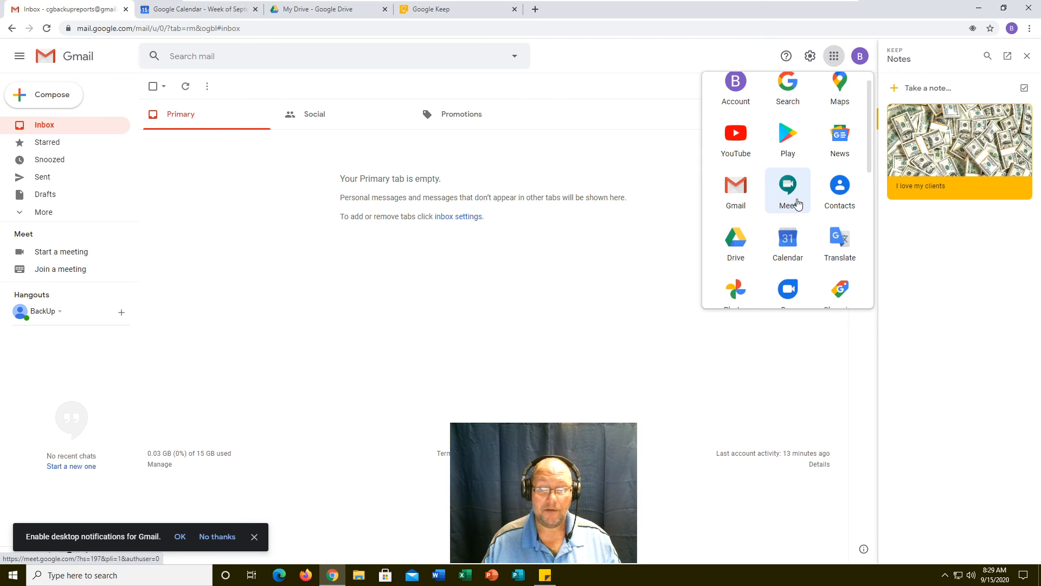
scroll(797, 203, "up", 1)
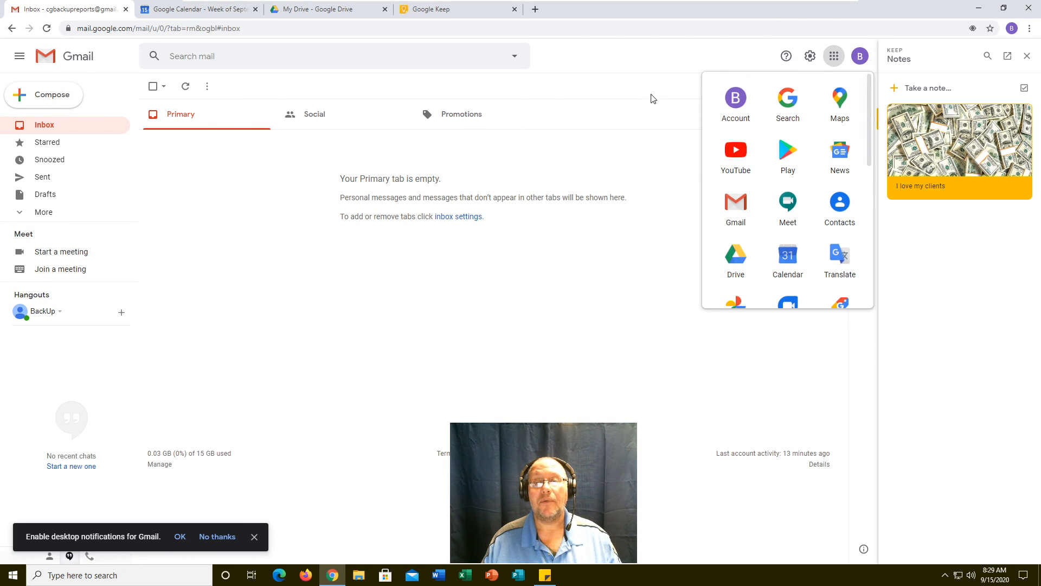
left_click(628, 59)
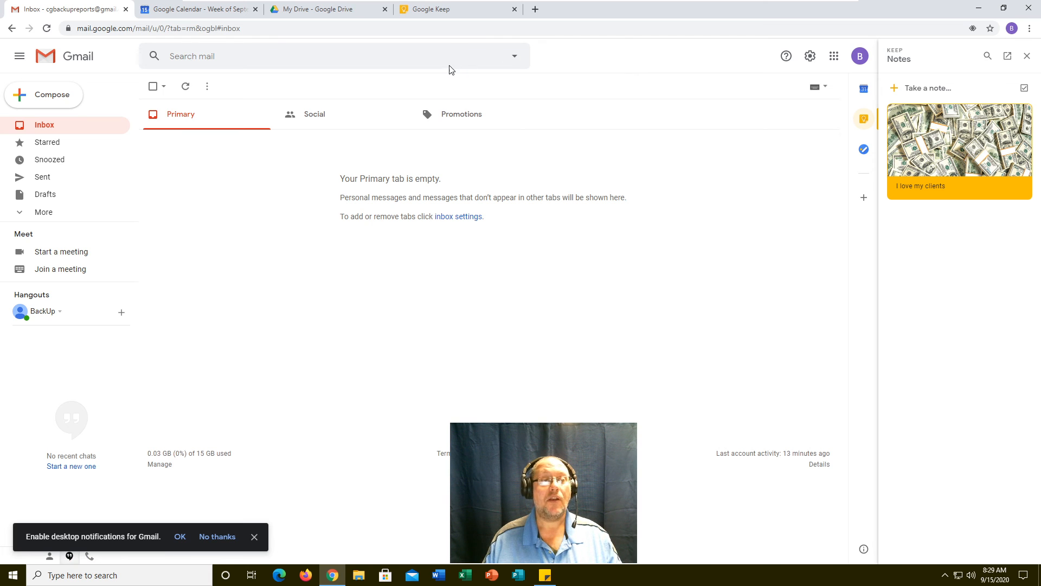
Browse the Drive, Keep and Gmail tabs, then open My Checkbook from Drive's Quick Access
left_click(333, 13)
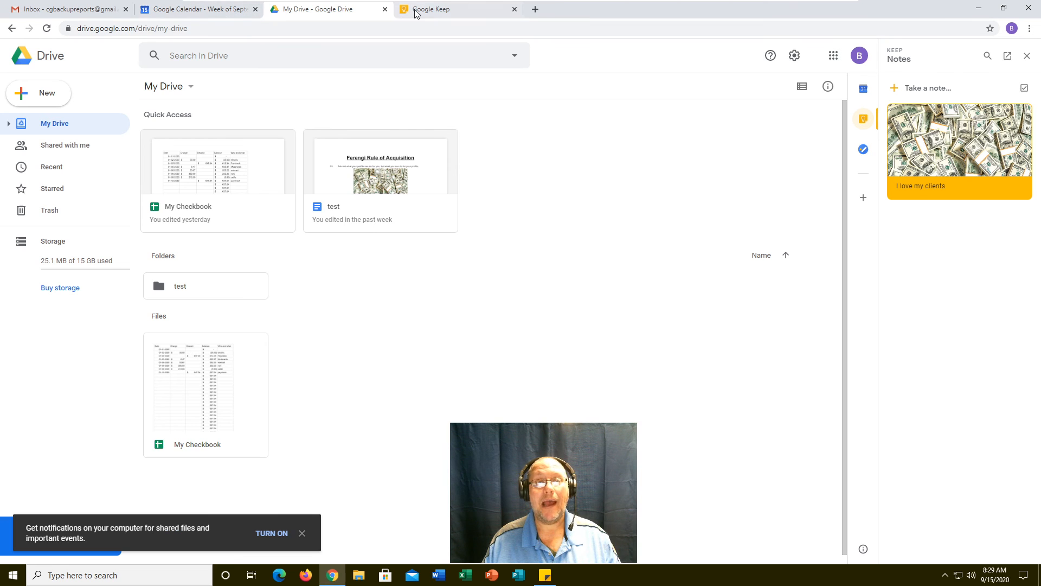
left_click(435, 12)
left_click(337, 11)
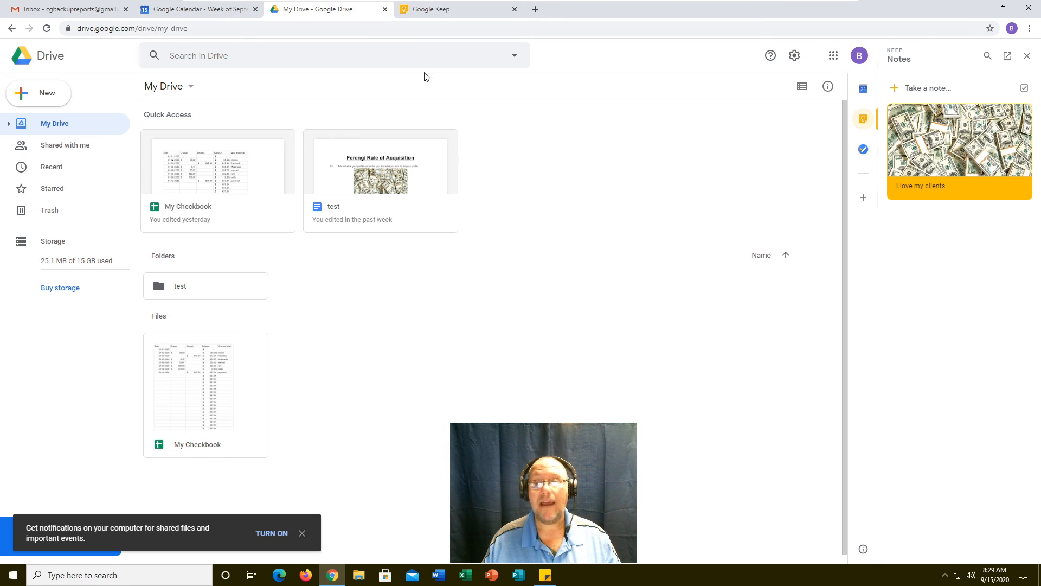
left_click(460, 12)
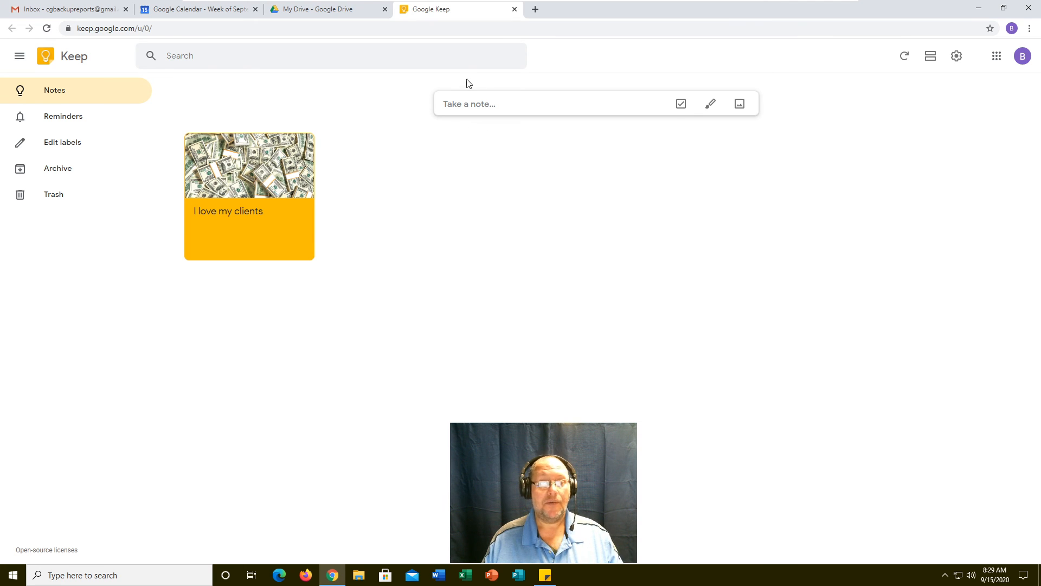
left_click(66, 11)
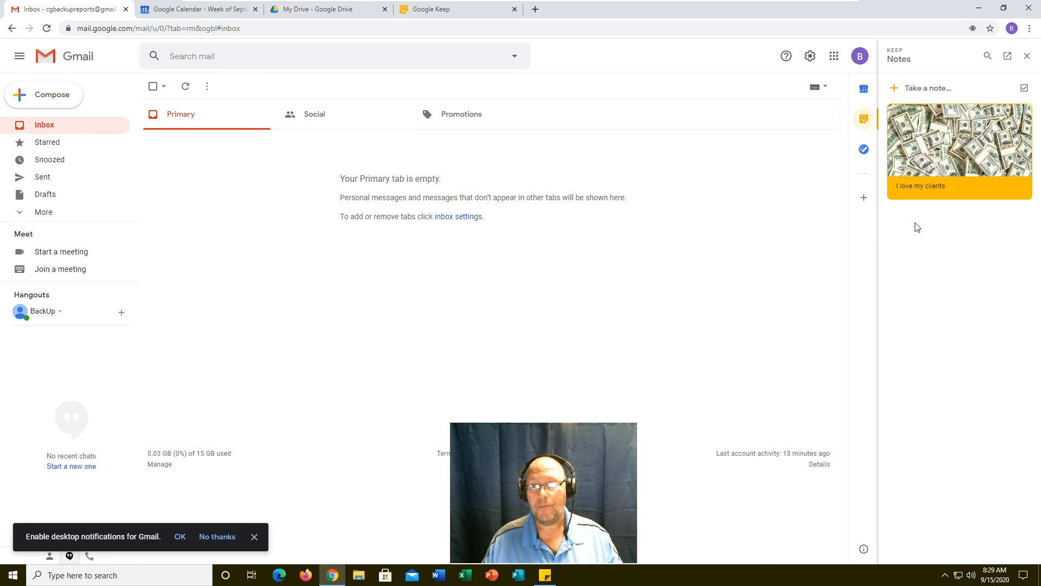
left_click(319, 12)
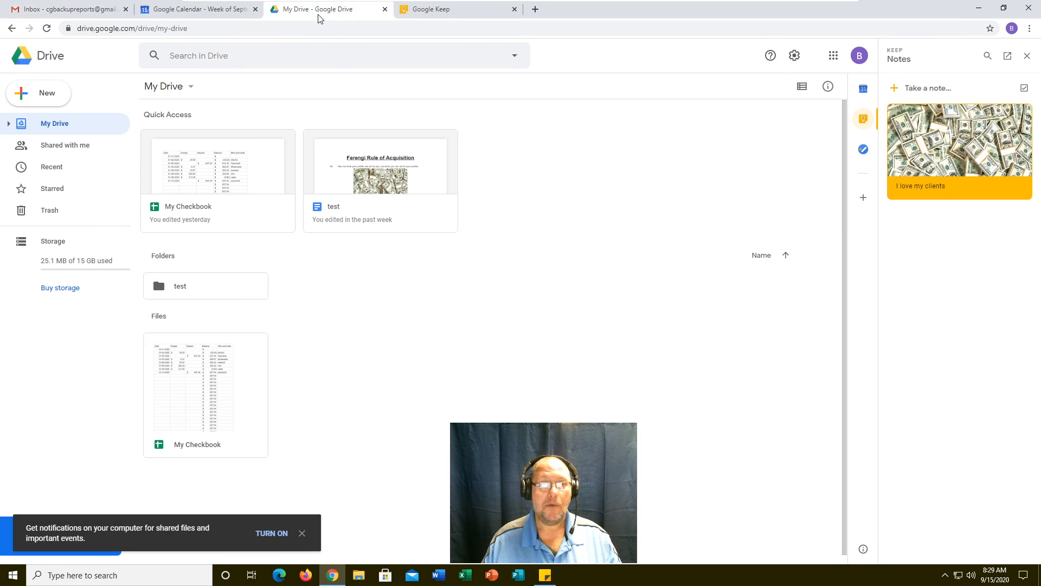
double_click(217, 180)
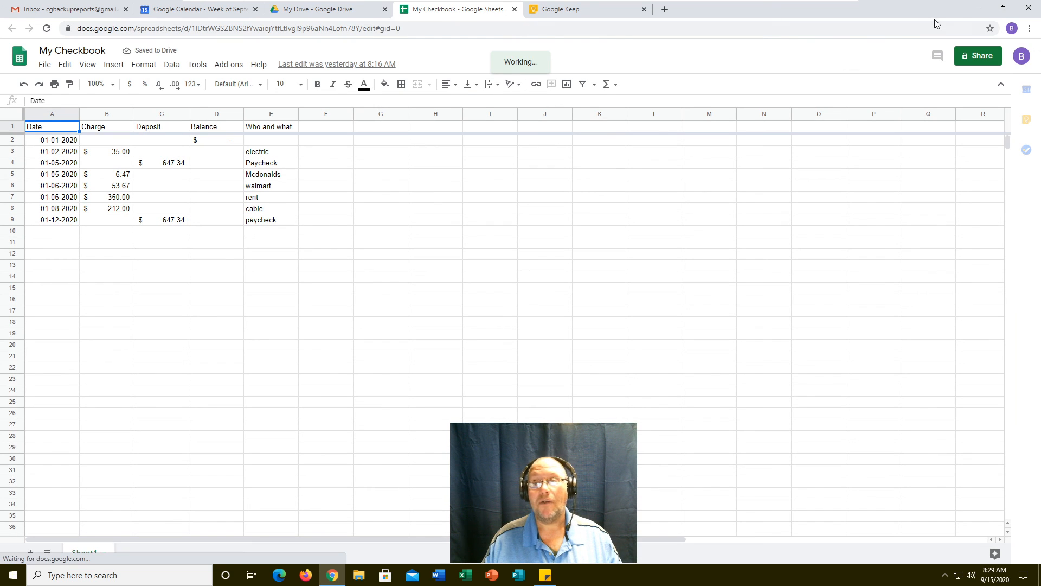
Close Chrome, the empty sticky note and its closed-notes tip, and the Sticky Notes list
left_click(1029, 9)
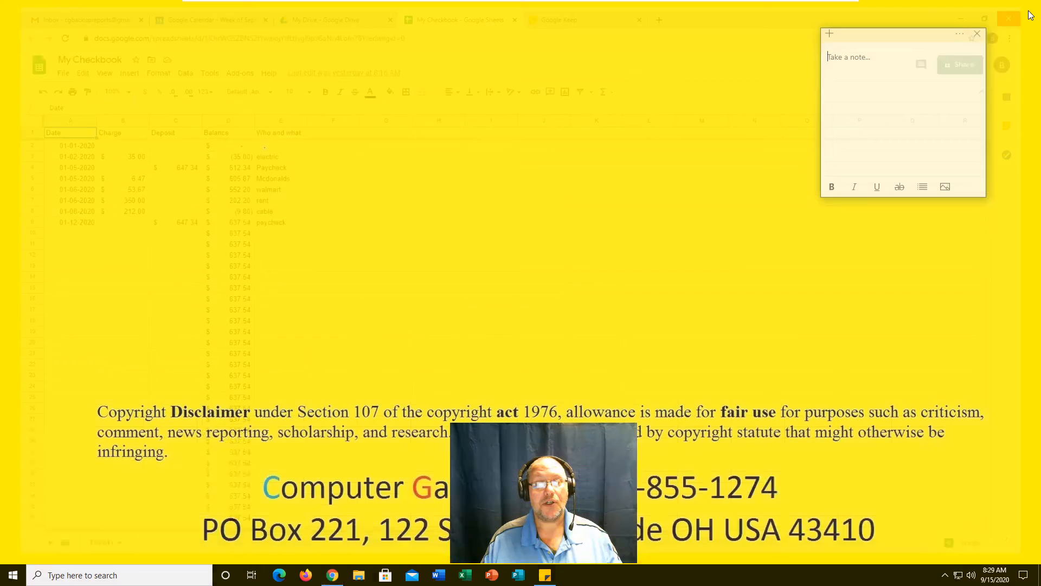
left_click(977, 40)
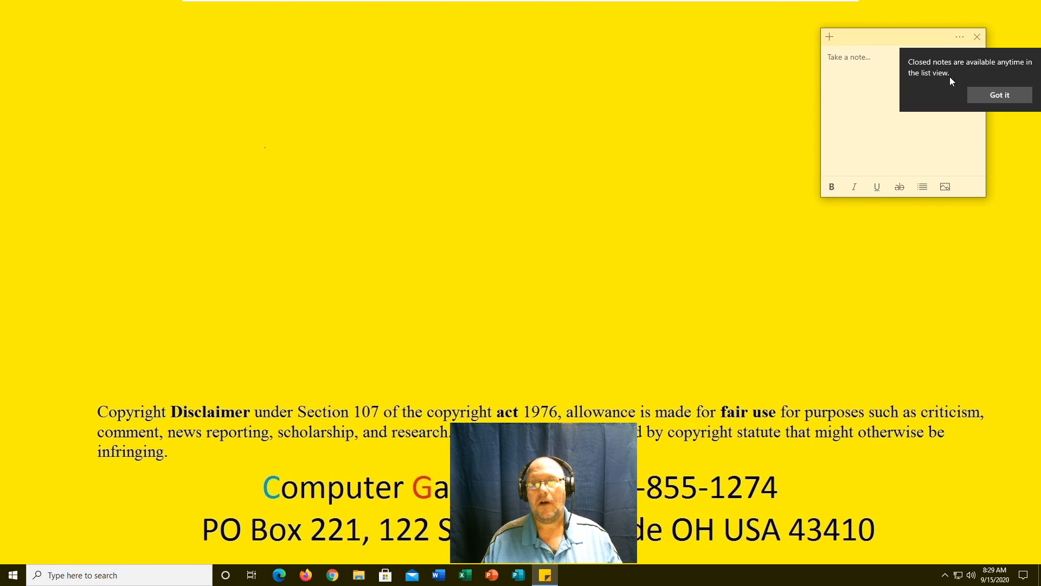
left_click(997, 96)
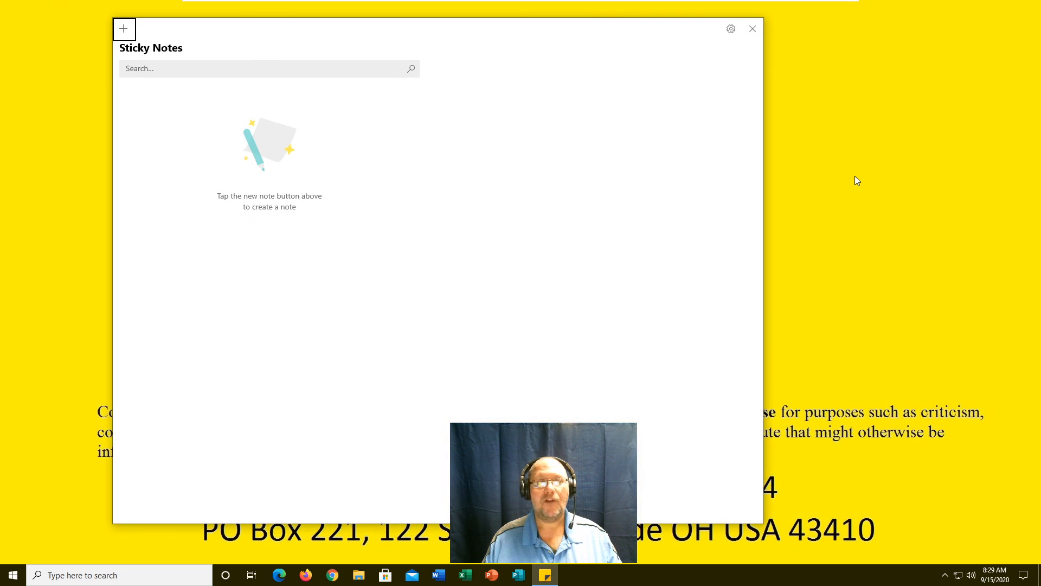
left_click(751, 29)
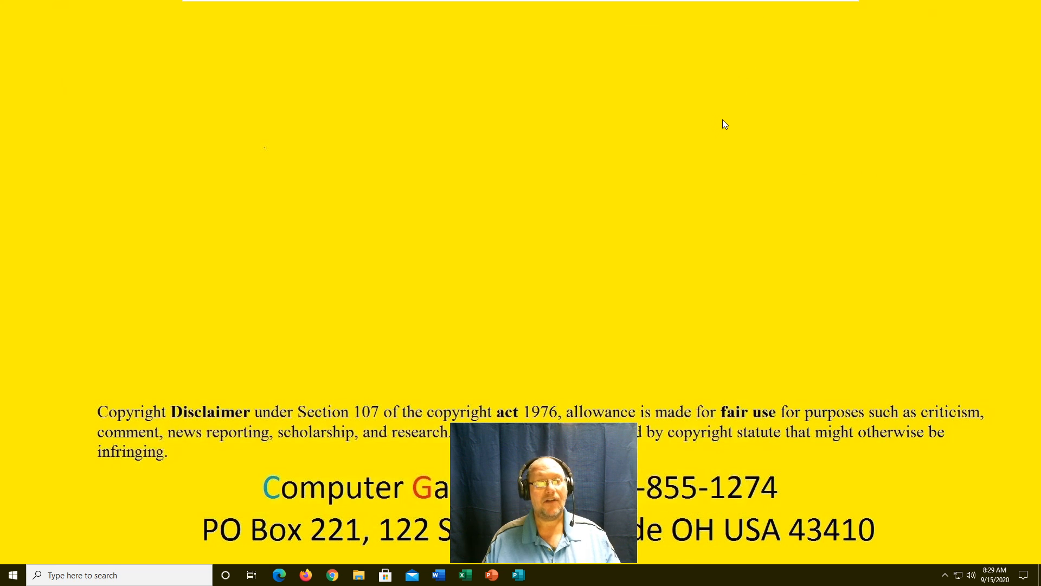